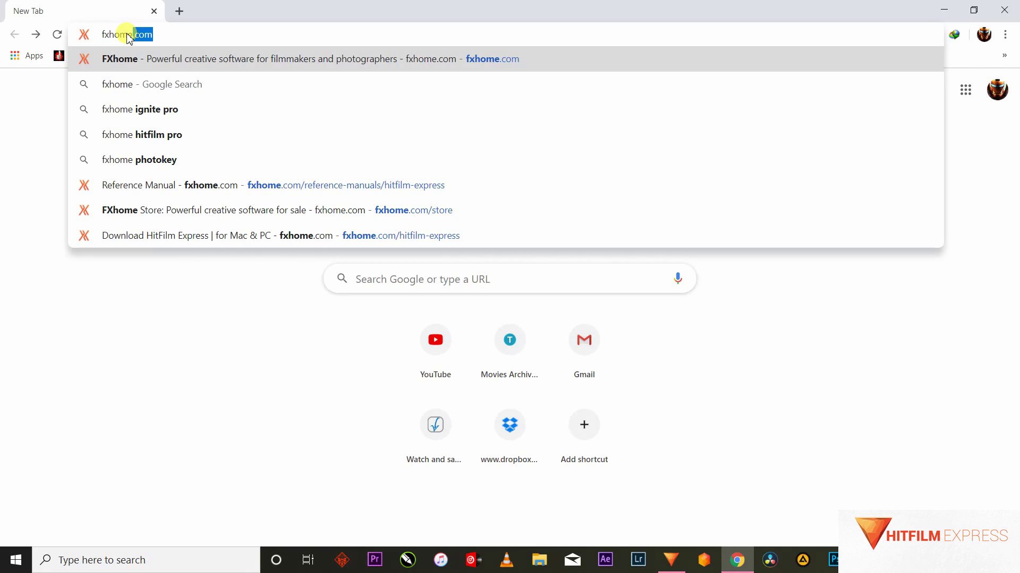
- Go to fxhome.com/hitfilm-express and open the download page for HitFilm Express
type(".com")
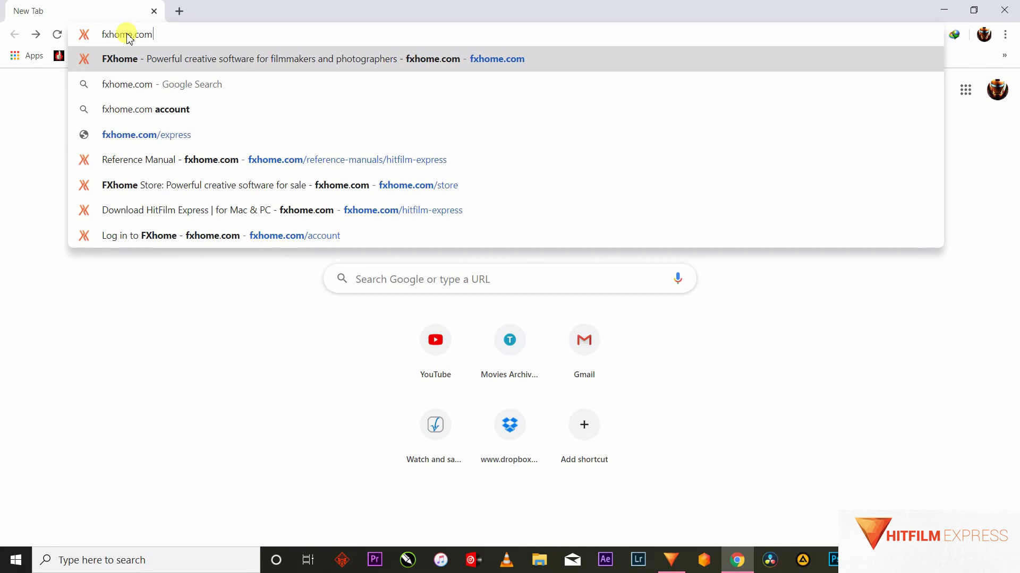
type("/")
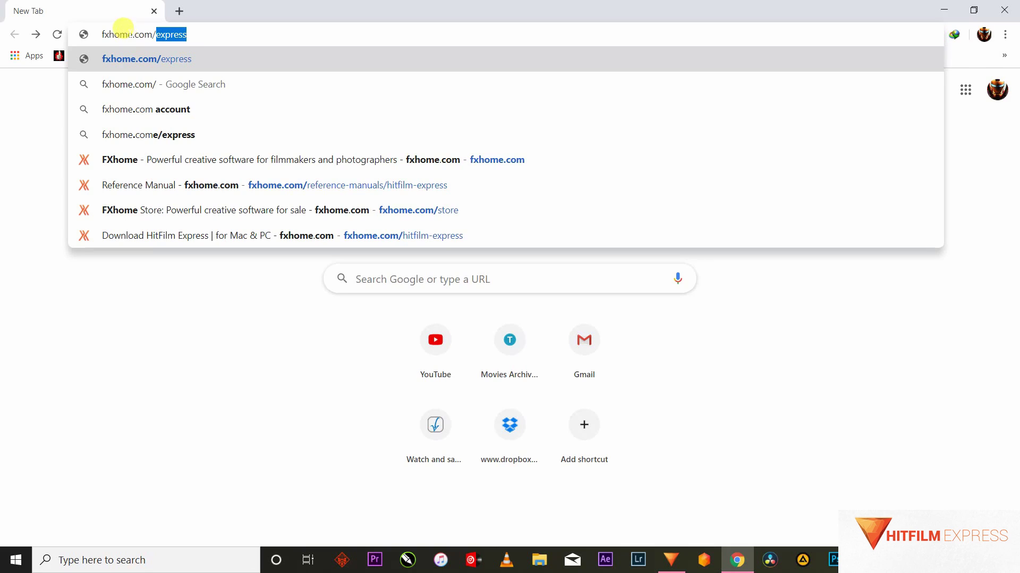
type("hitfilm-express")
key("Return")
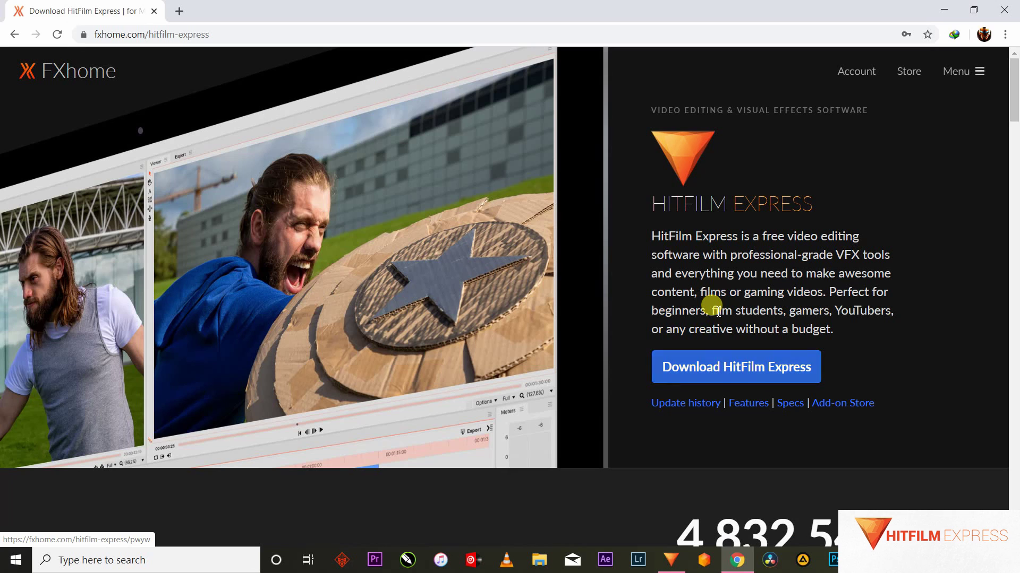
left_click(729, 369)
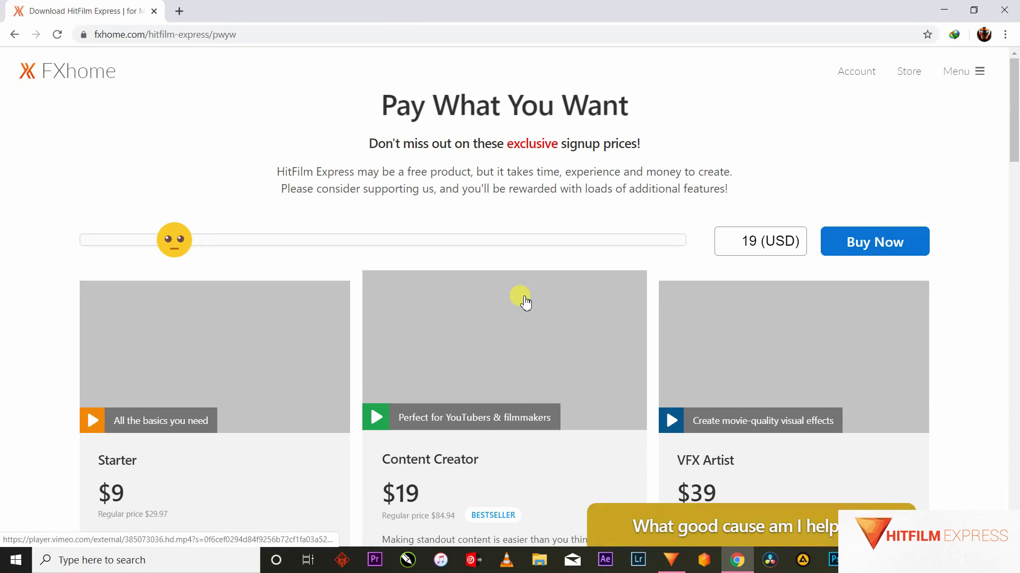
- Set the pay-what-you-want amount to 0 USD and request the free HitFilm Express download
scroll(524, 300, "down", 2)
scroll(524, 302, "up", 3)
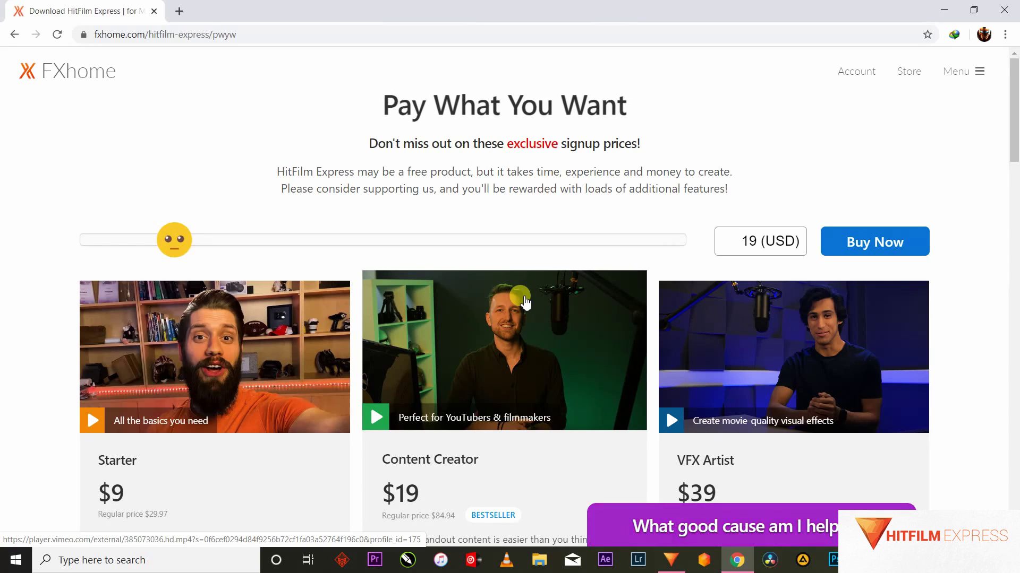
left_click_drag(174, 240, 40, 258)
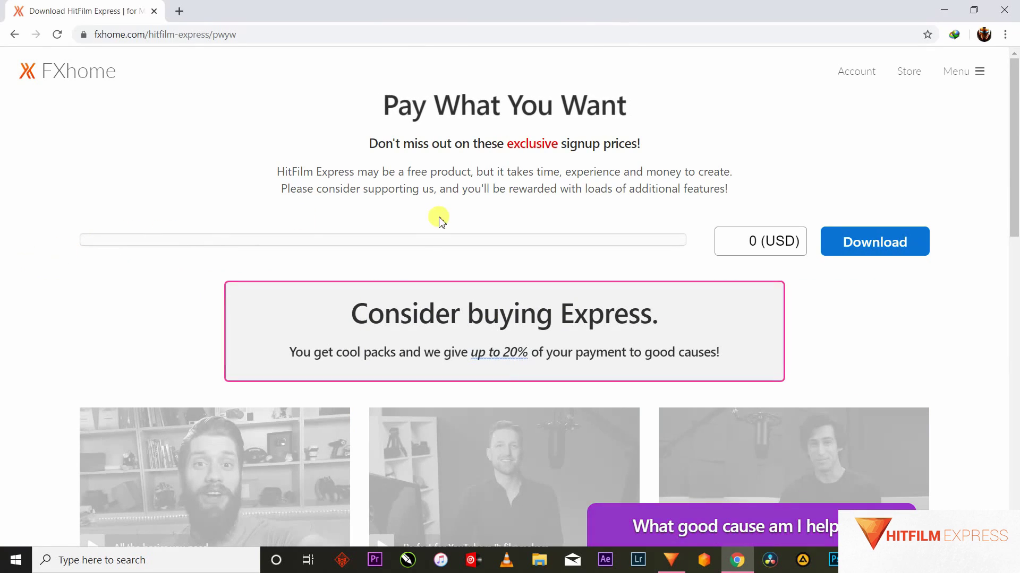
left_click(858, 239)
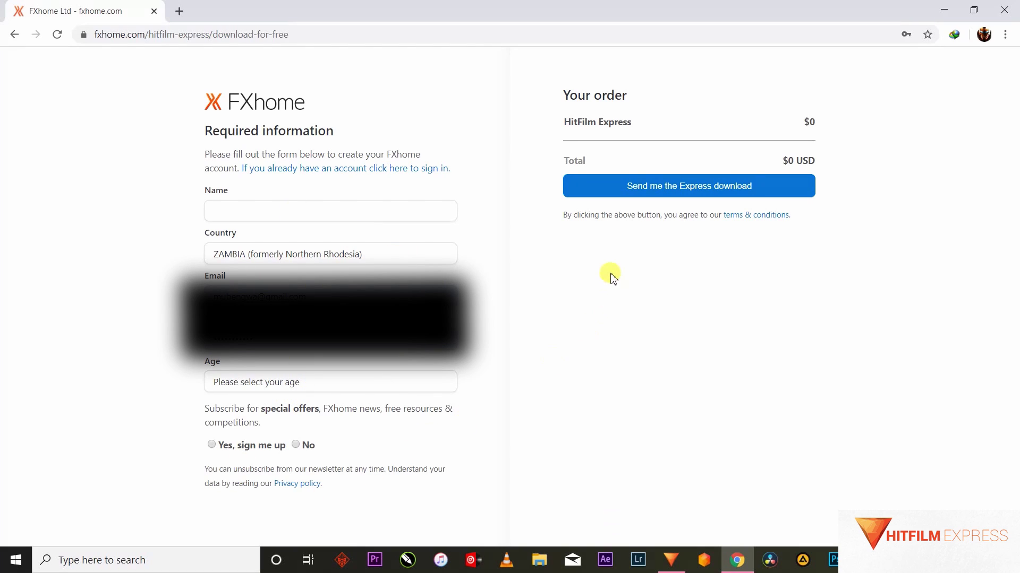
left_click(673, 192)
- Close the web browser to return to the desktop
left_click(178, 12)
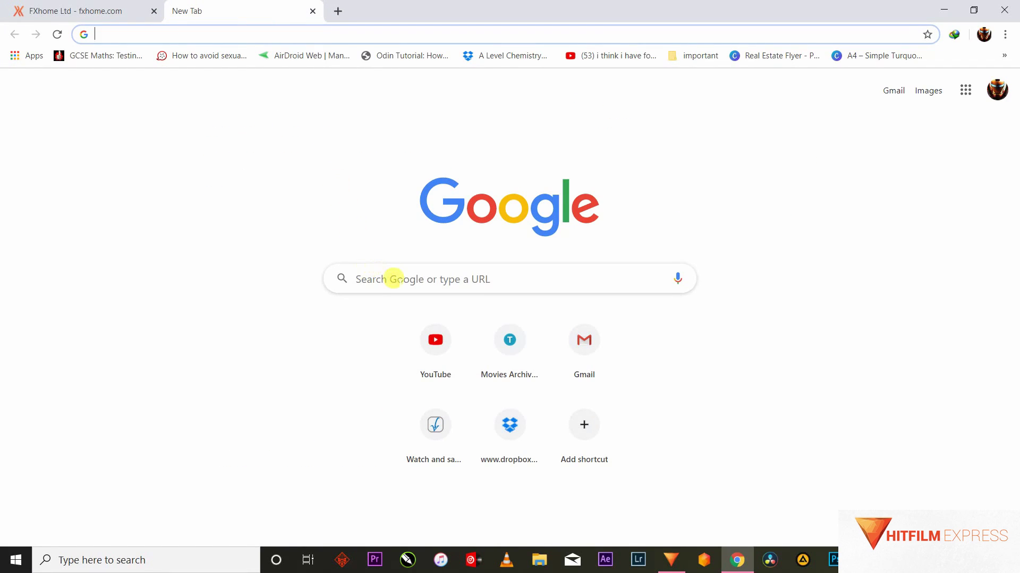
mouse_move(671, 560)
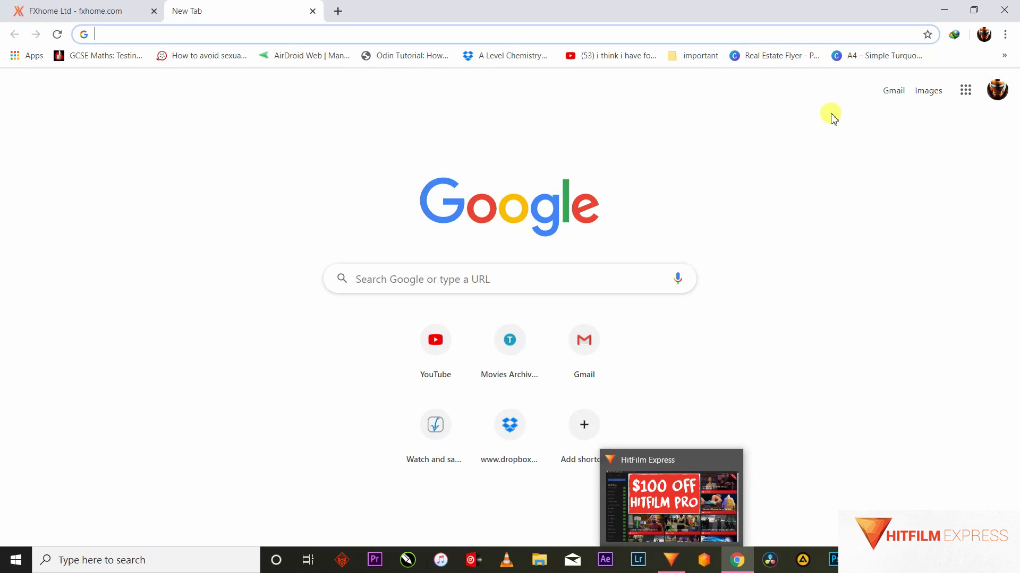
left_click(1006, 6)
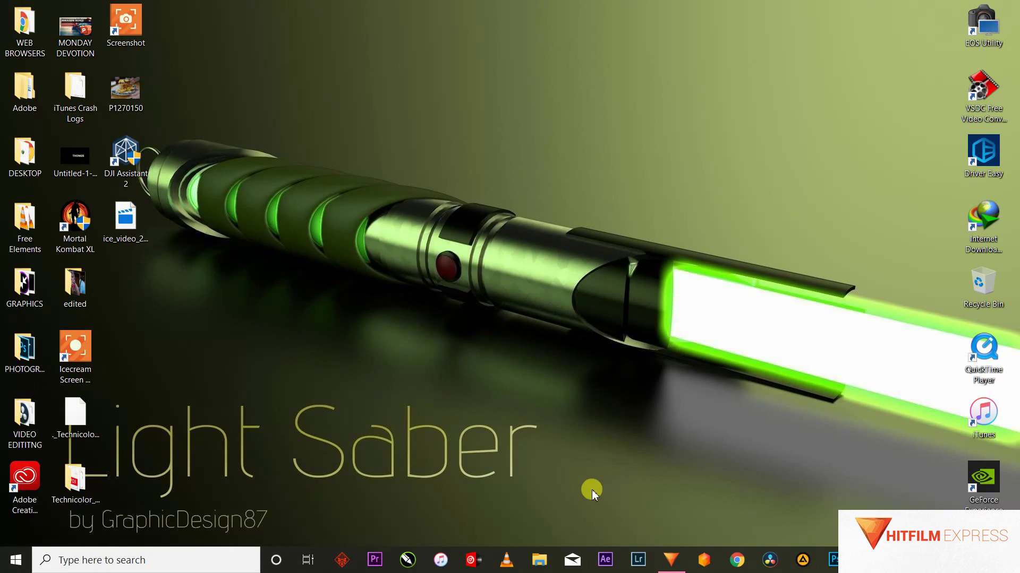
- Switch to HitFilm Express and create a new project
left_click(675, 562)
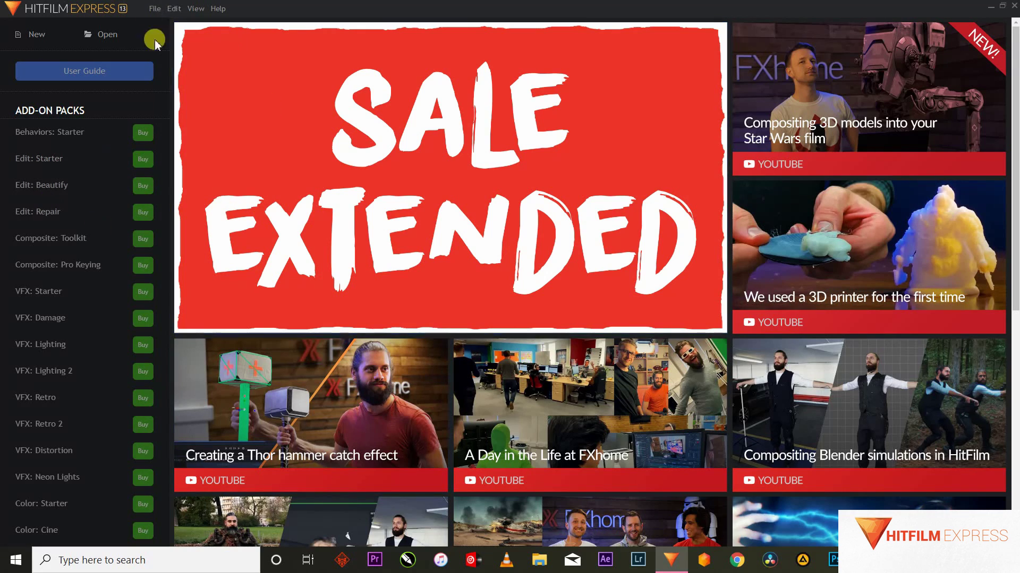
left_click(36, 35)
left_click(612, 414)
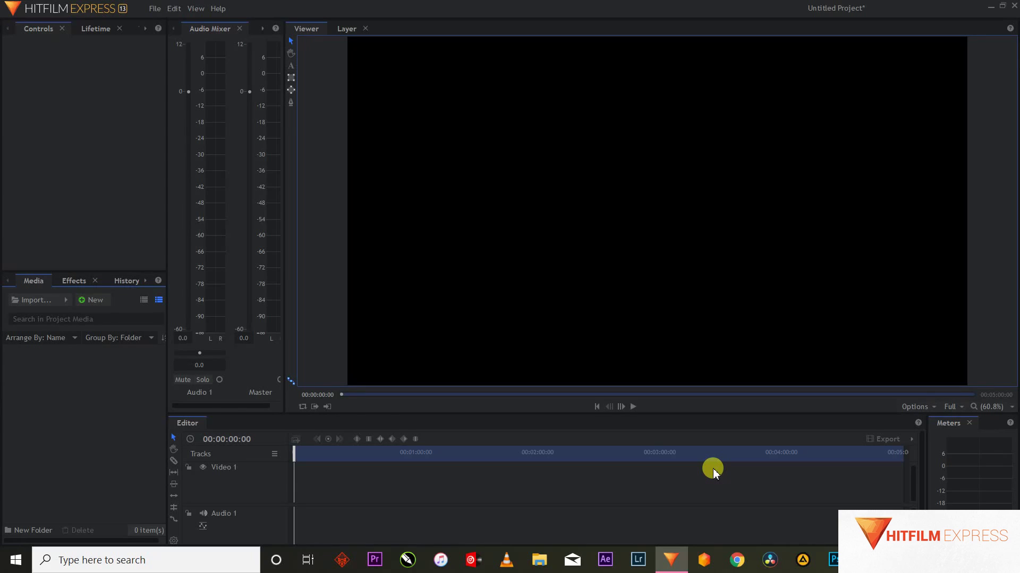
scroll(351, 187, "down", 5)
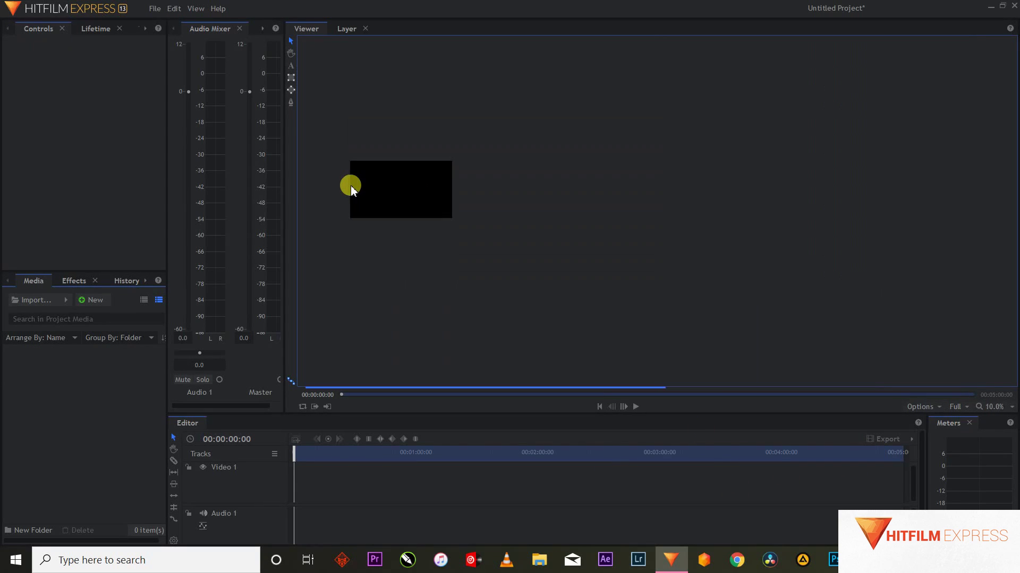
scroll(350, 187, "up", 5)
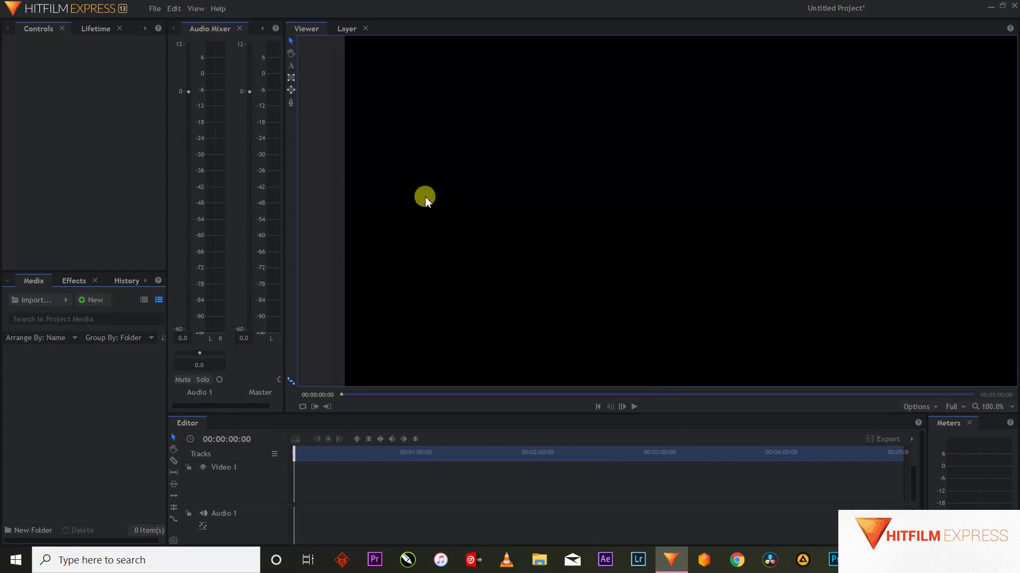
scroll(551, 316, "up", 1)
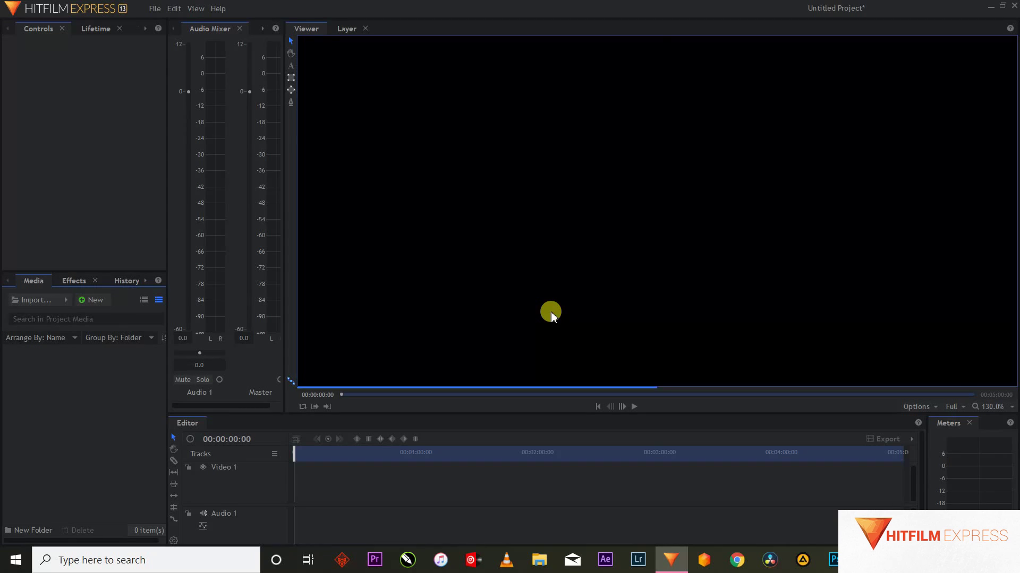
scroll(551, 316, "down", 5)
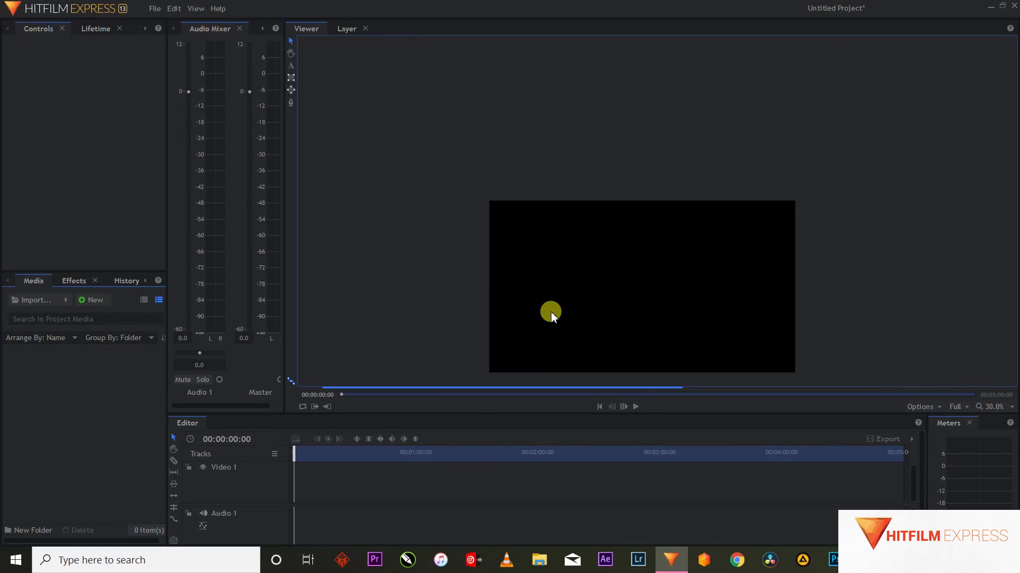
scroll(552, 316, "up", 2)
- Start importing media files into the project's media bin
right_click(51, 379)
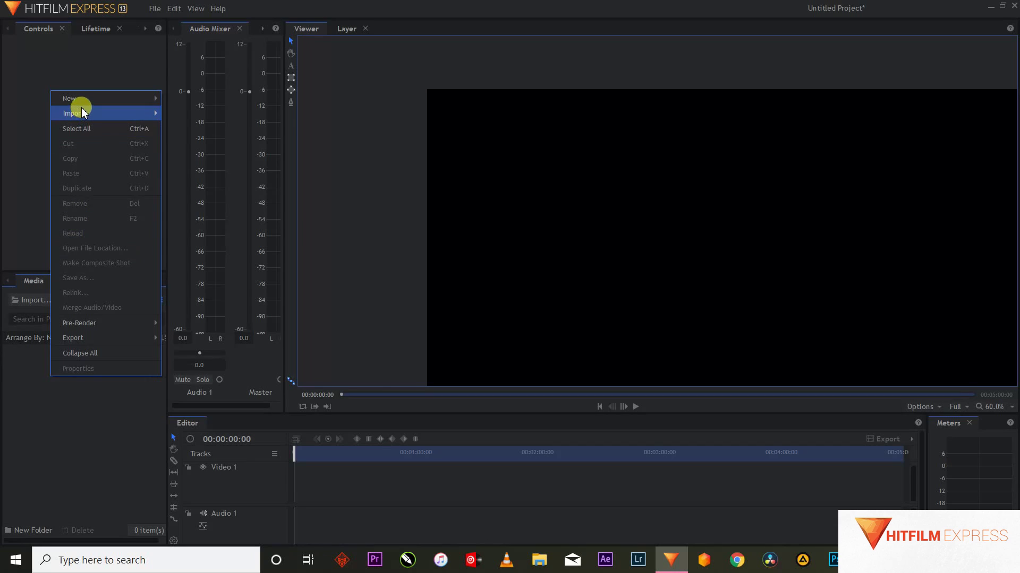
mouse_move(83, 113)
left_click(197, 114)
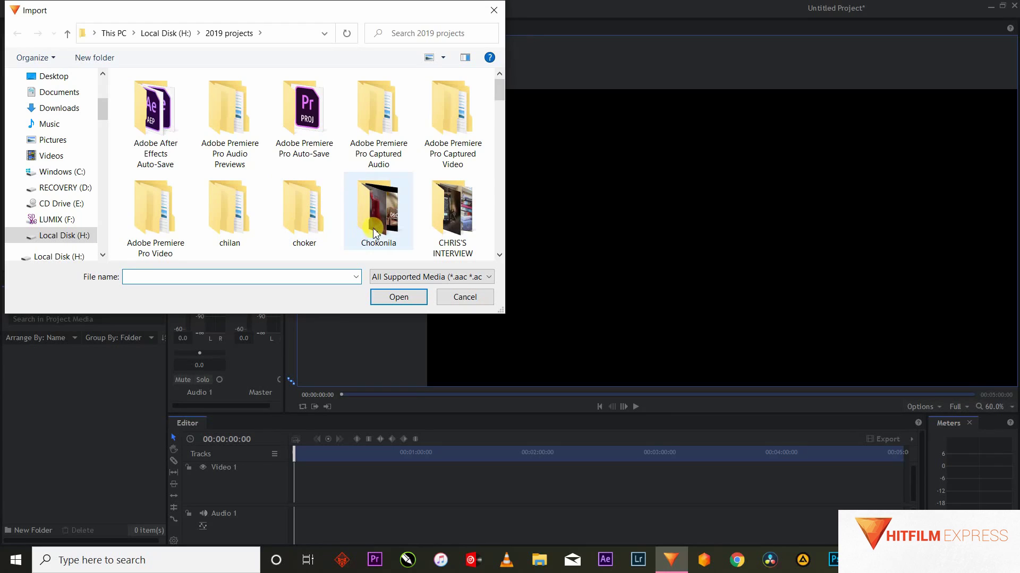
double_click(313, 224)
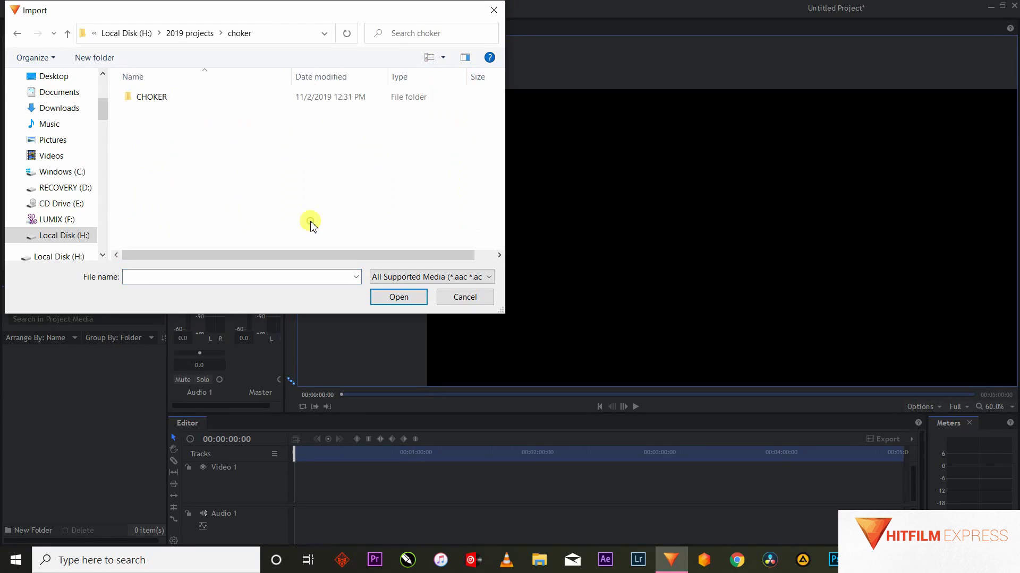
double_click(152, 97)
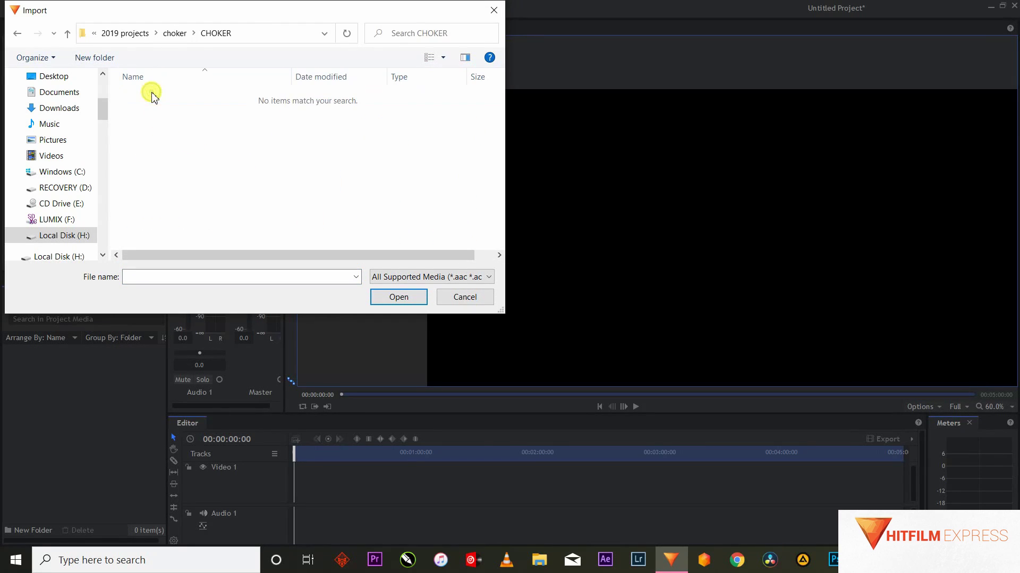
left_click(18, 33)
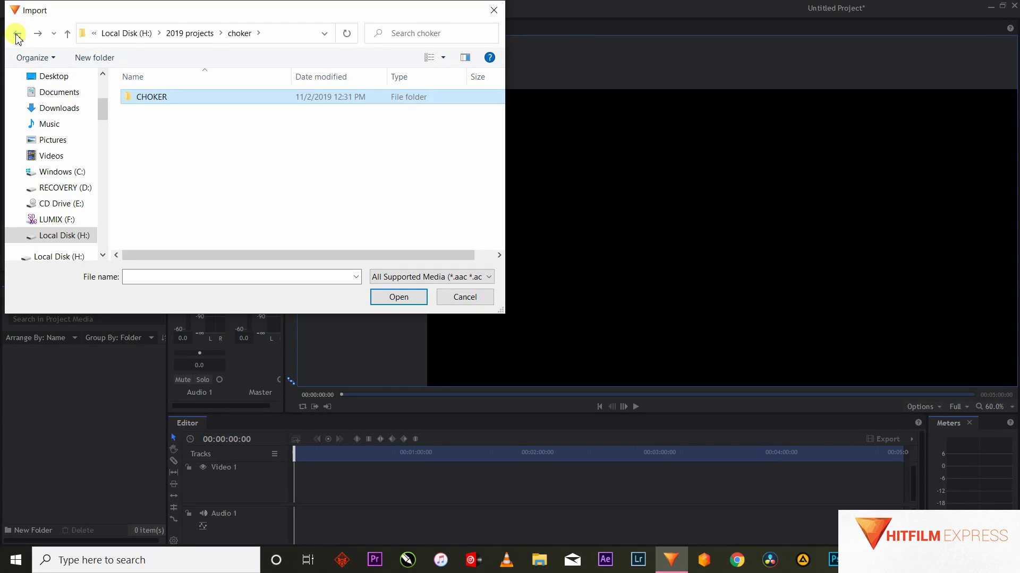
left_click(18, 33)
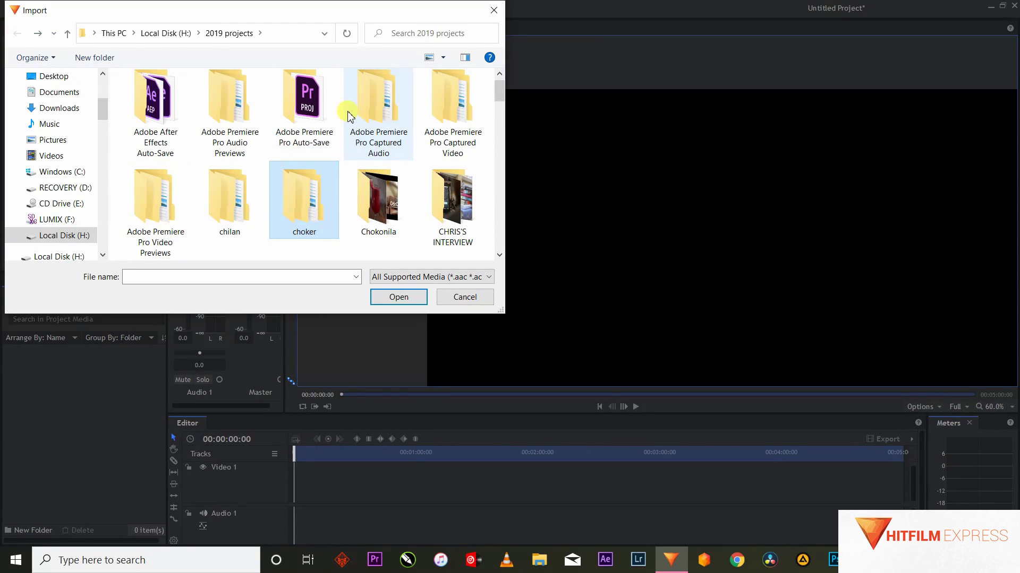
- Import the clip MVI_8243.MOV from the interview folder inside 2019 projects
scroll(352, 114, "down", 3)
scroll(349, 115, "up", 4)
left_click(446, 206)
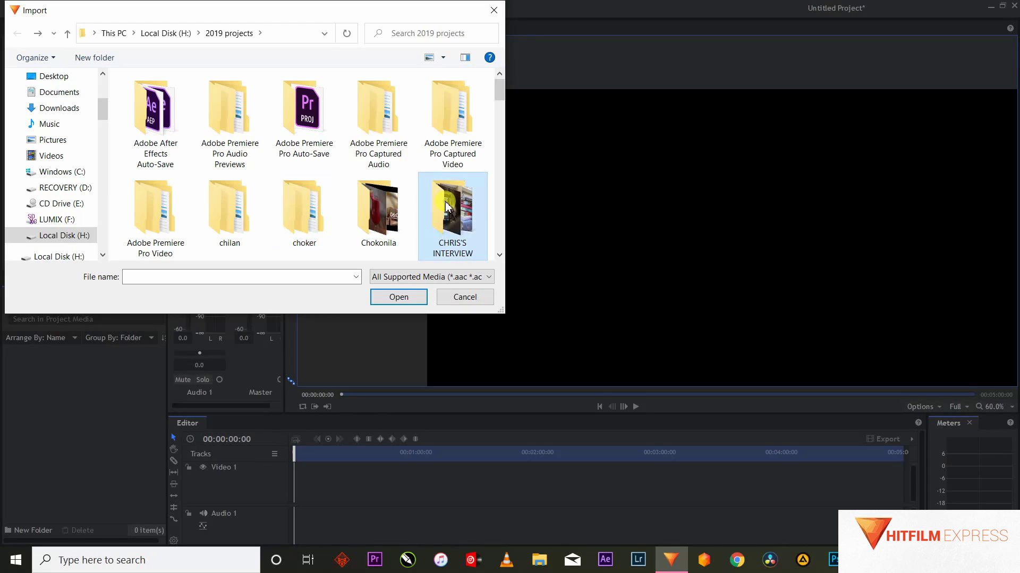
double_click(446, 206)
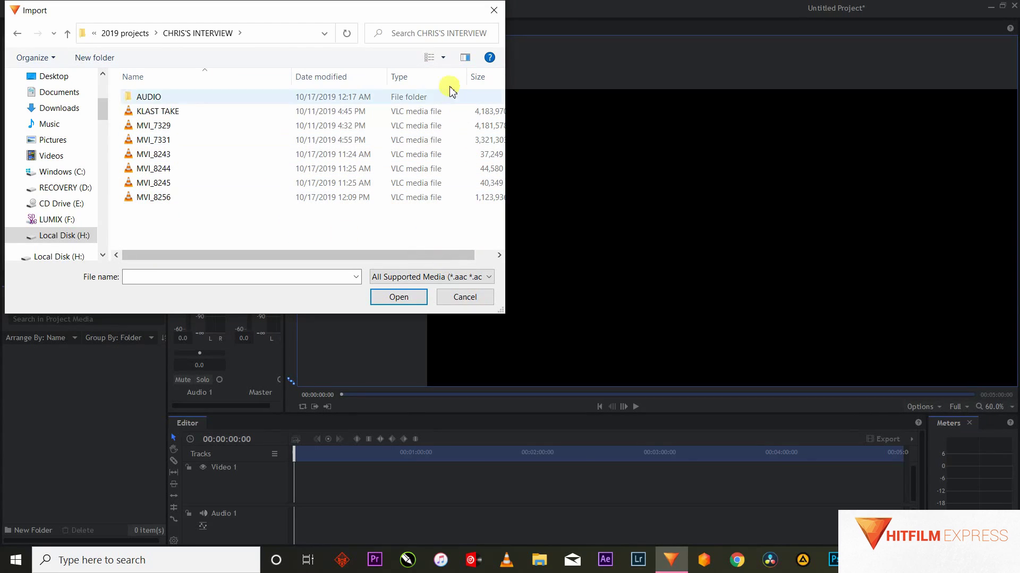
left_click(443, 57)
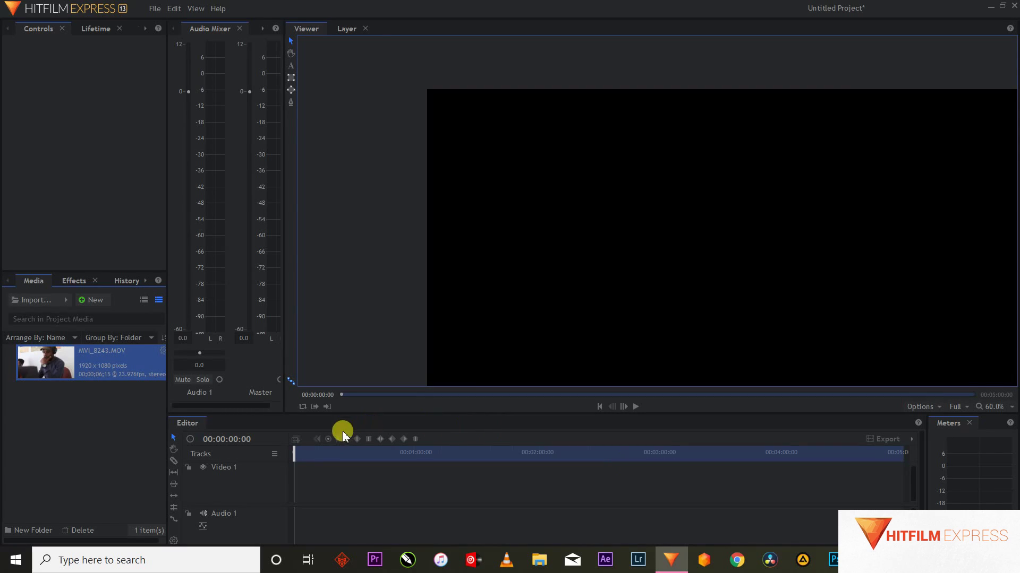
- Place MVI_8243.MOV at the start of the Video 1 track and match the editor sequence settings to the clip
left_click(340, 458)
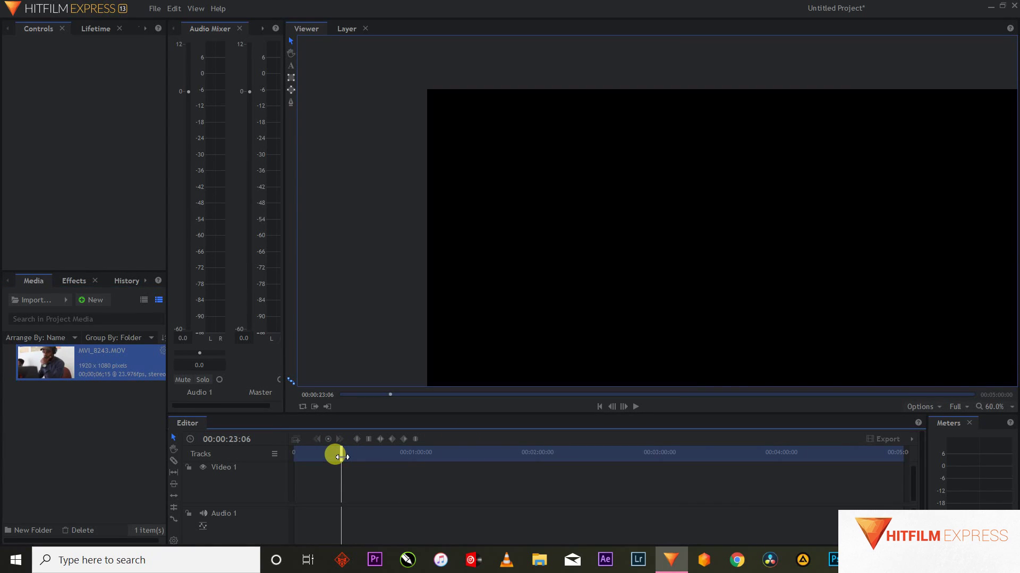
left_click(45, 360)
left_click_drag(43, 356, 296, 478)
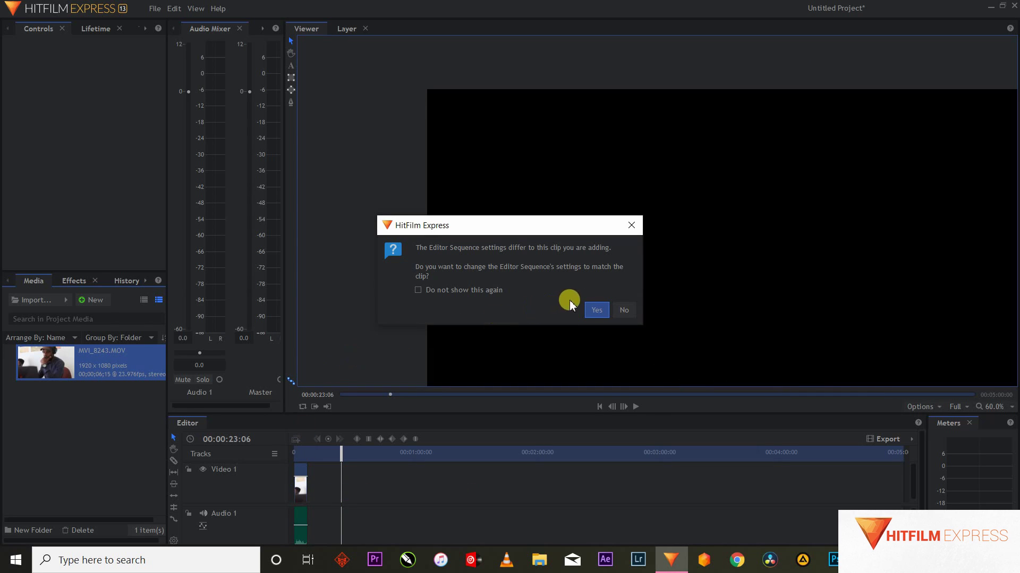
left_click(596, 312)
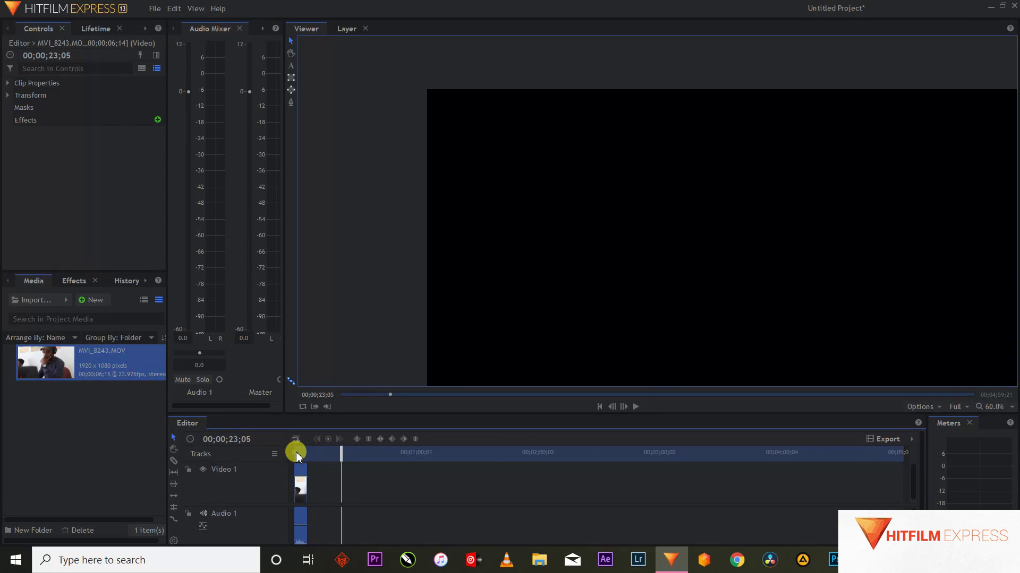
- Play back the first seconds of the clip on the timeline
left_click(297, 452)
key("space")
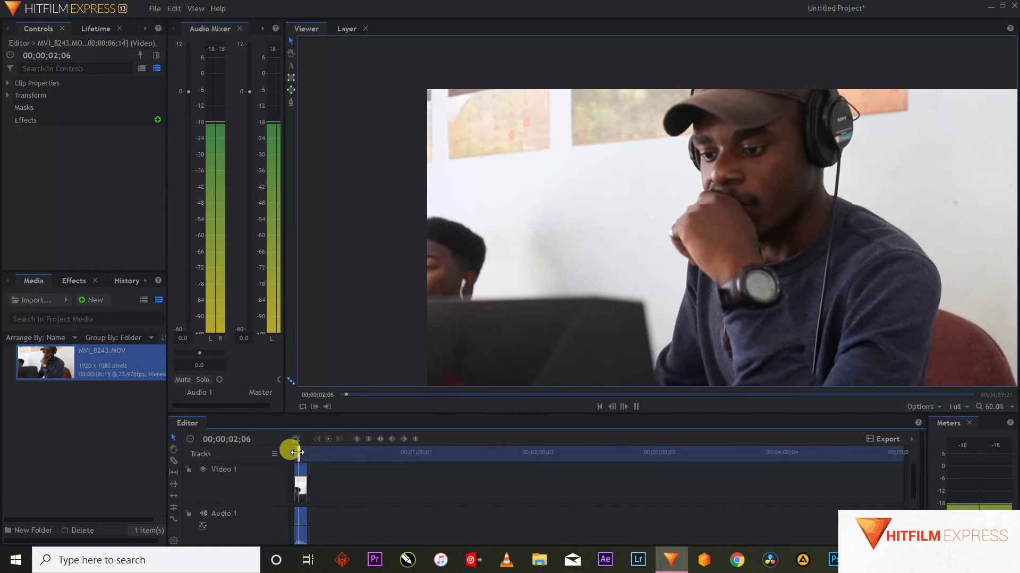
key("space")
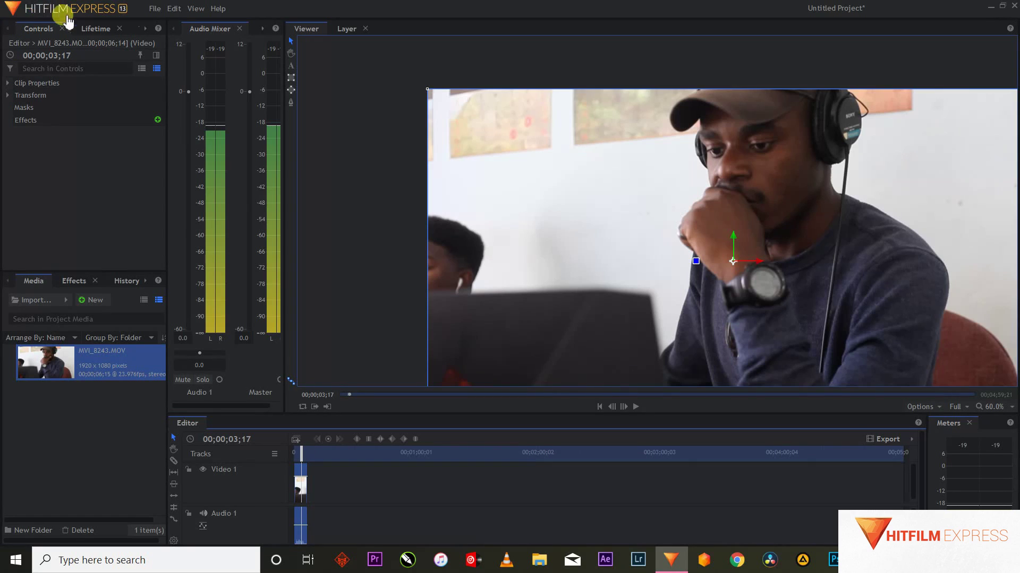
- Look through the clip's lifetime and control settings, the effects library, the project media and the edit history
left_click(96, 29)
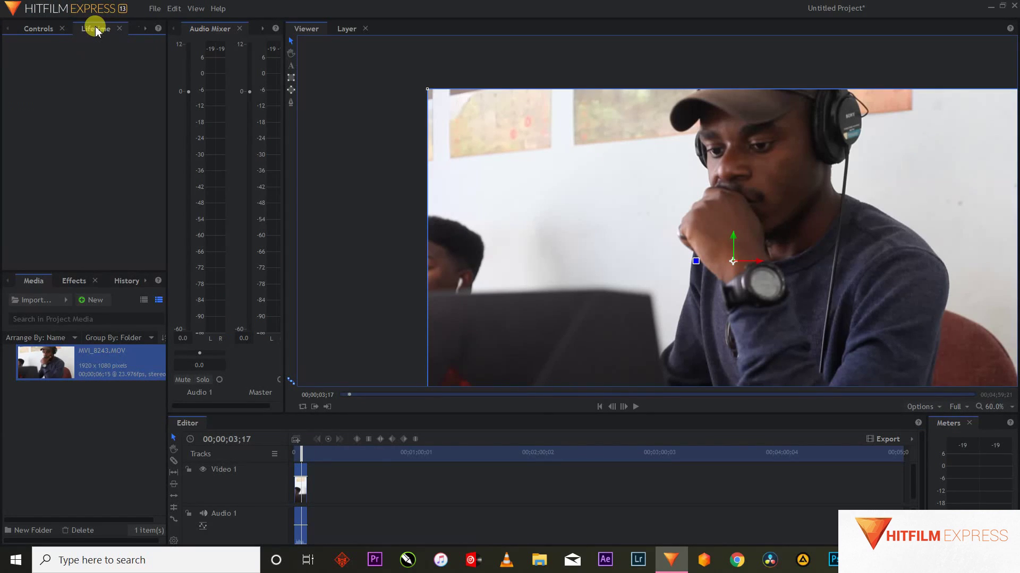
left_click(36, 28)
left_click(69, 282)
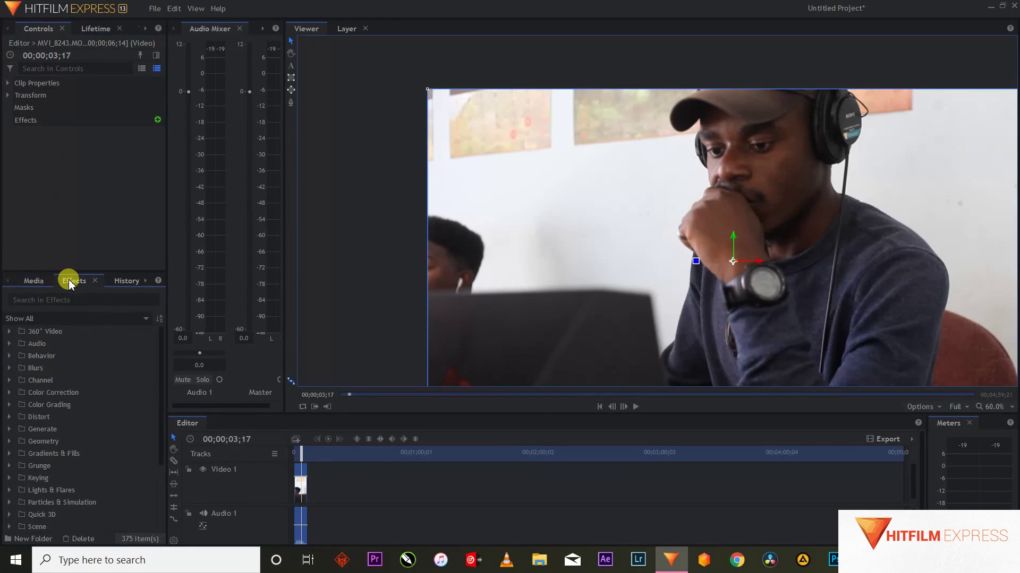
left_click(123, 281)
left_click(19, 281)
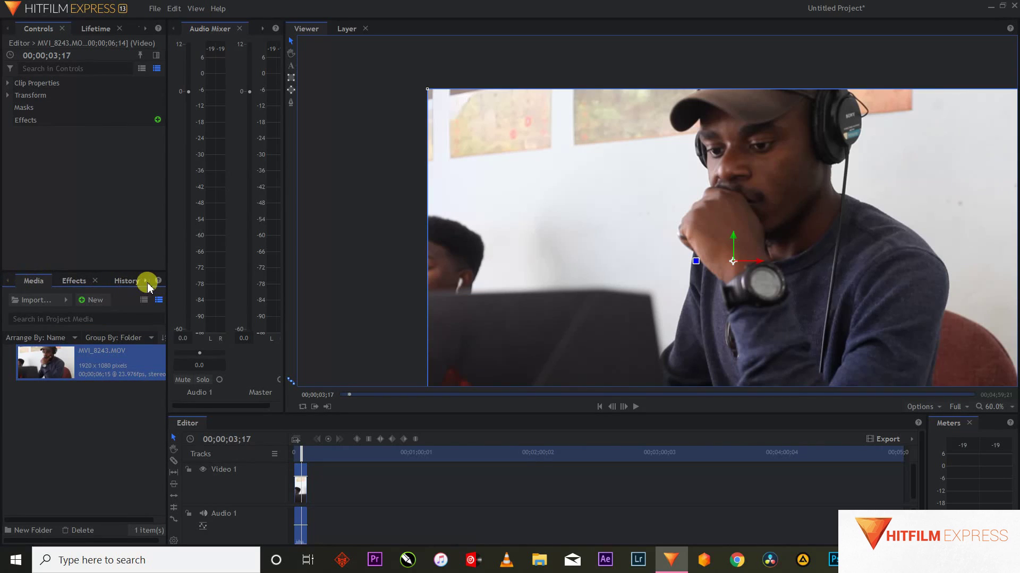
left_click(126, 281)
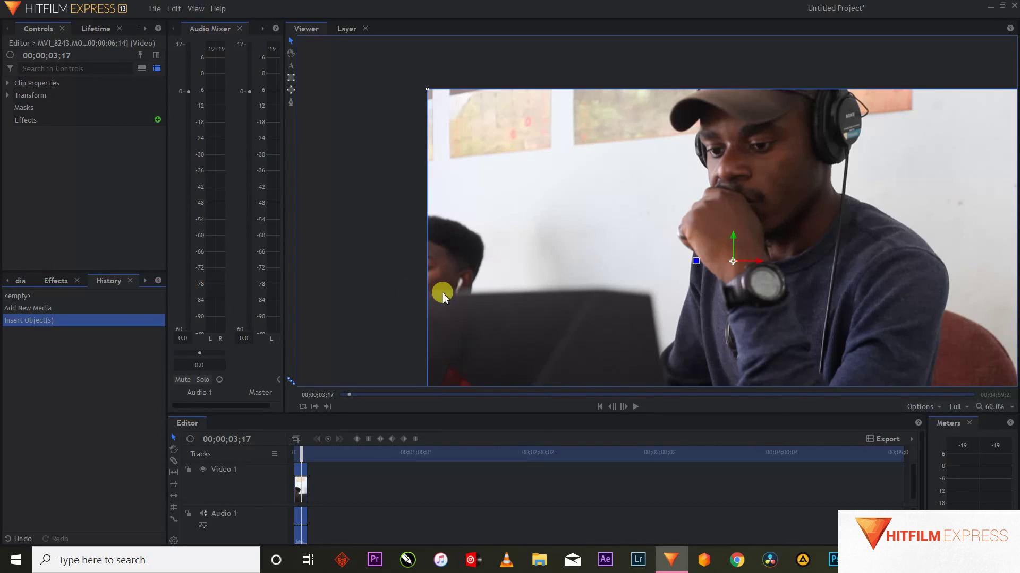
- Close HitFilm Express and discard the unsaved changes to the untitled project
left_click(1014, 6)
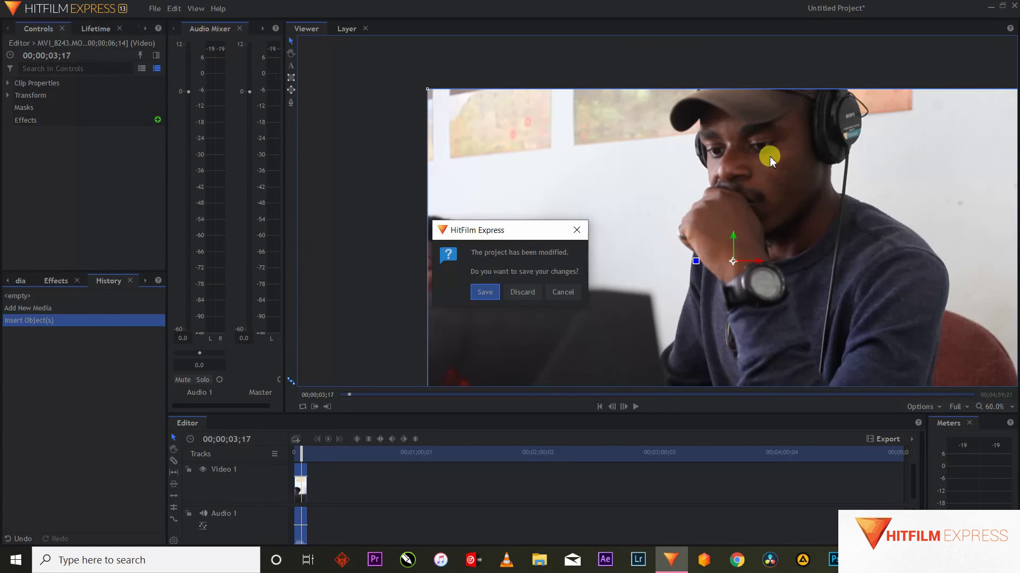
left_click(517, 299)
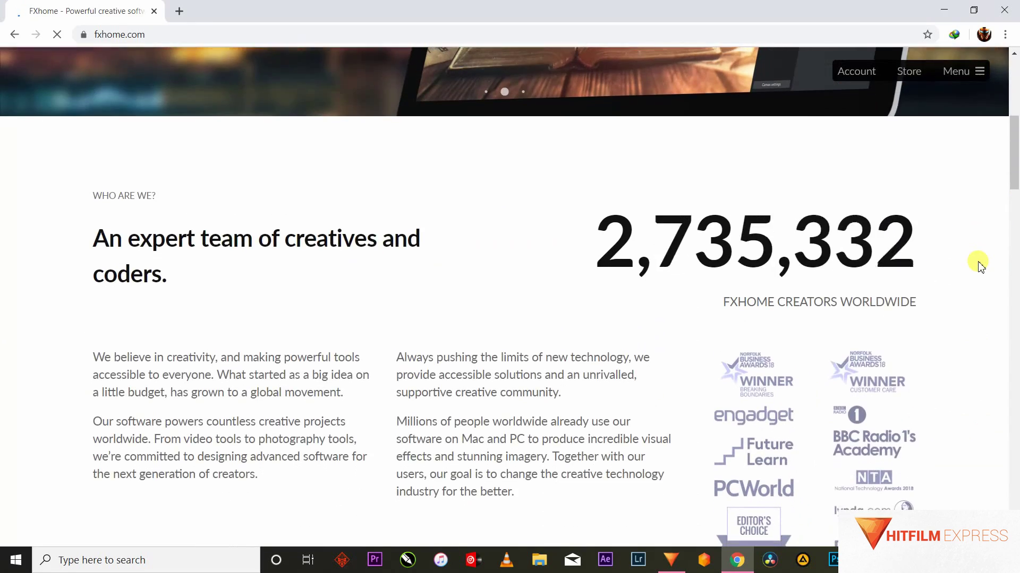
- In Chrome, look through the FXhome home page, from the company introduction past the product sections and testimonials to the footer links
scroll(981, 267, "down", 3)
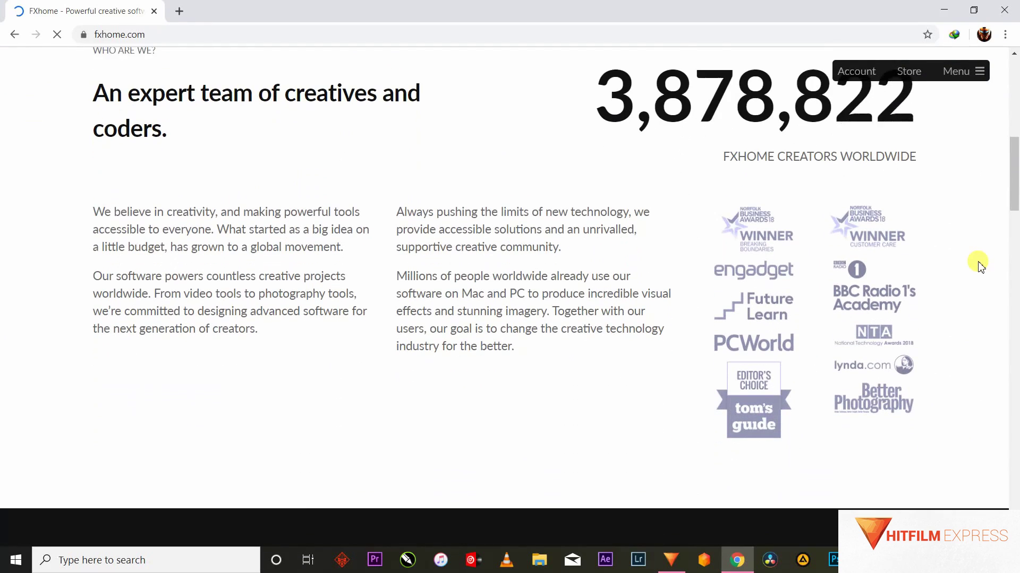
scroll(978, 264, "up", 1)
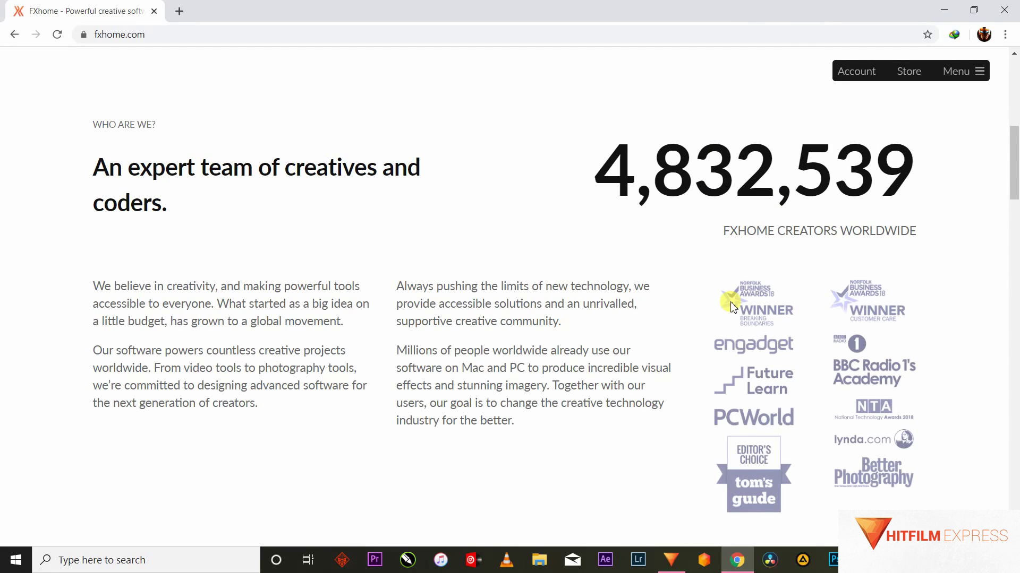
scroll(730, 306, "down", 8)
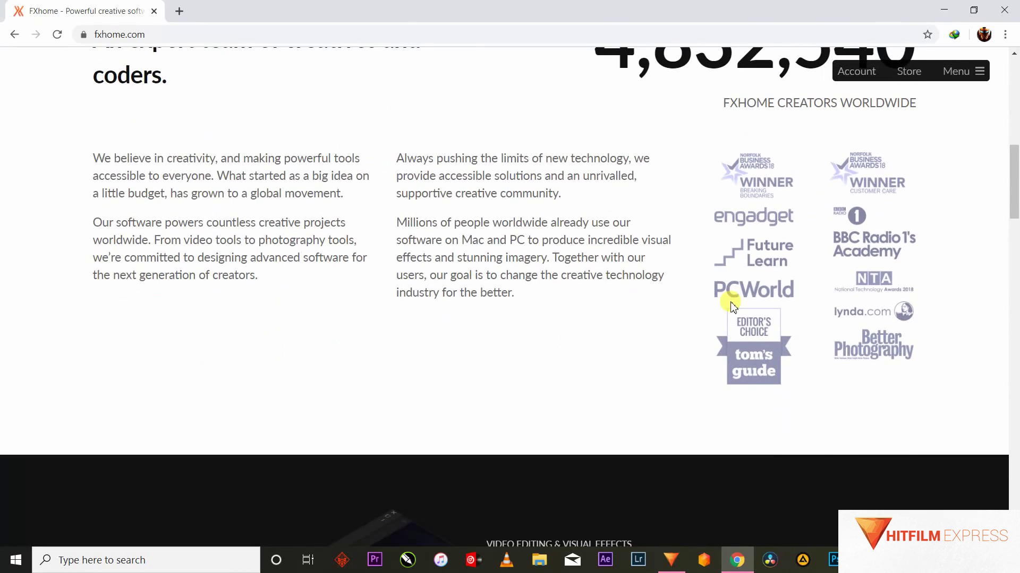
scroll(730, 306, "down", 3)
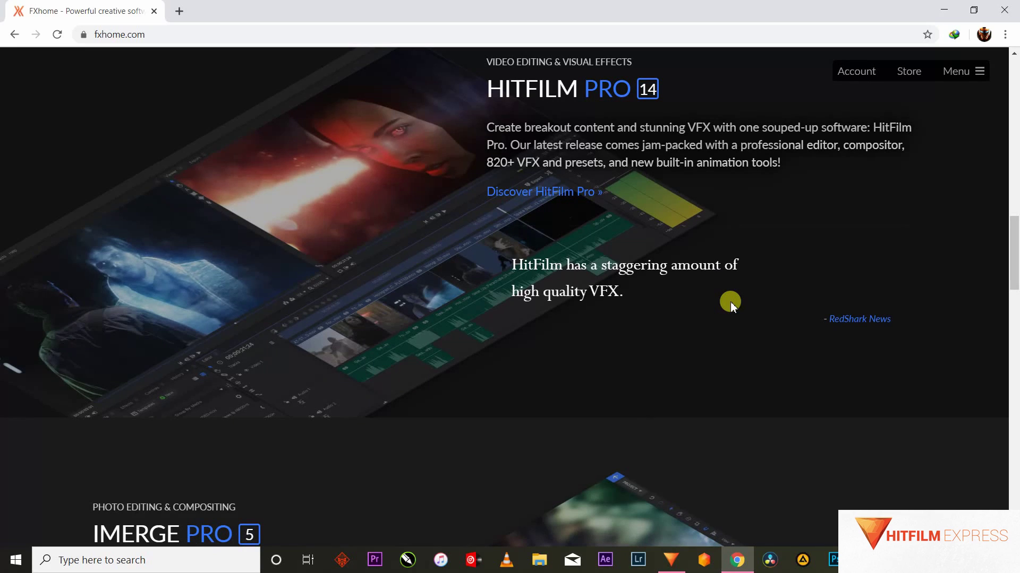
scroll(731, 302, "down", 10)
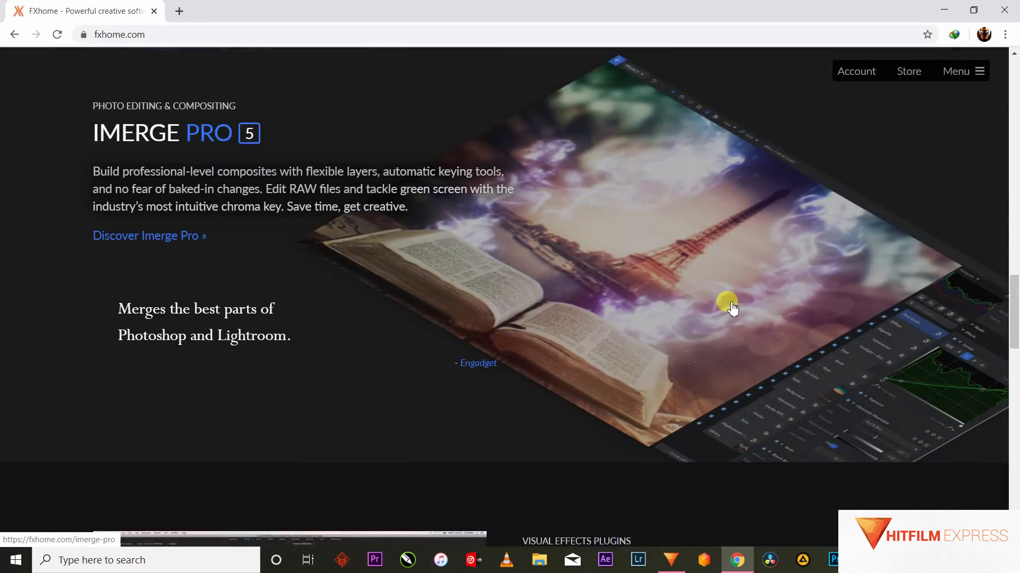
scroll(730, 301, "down", 10)
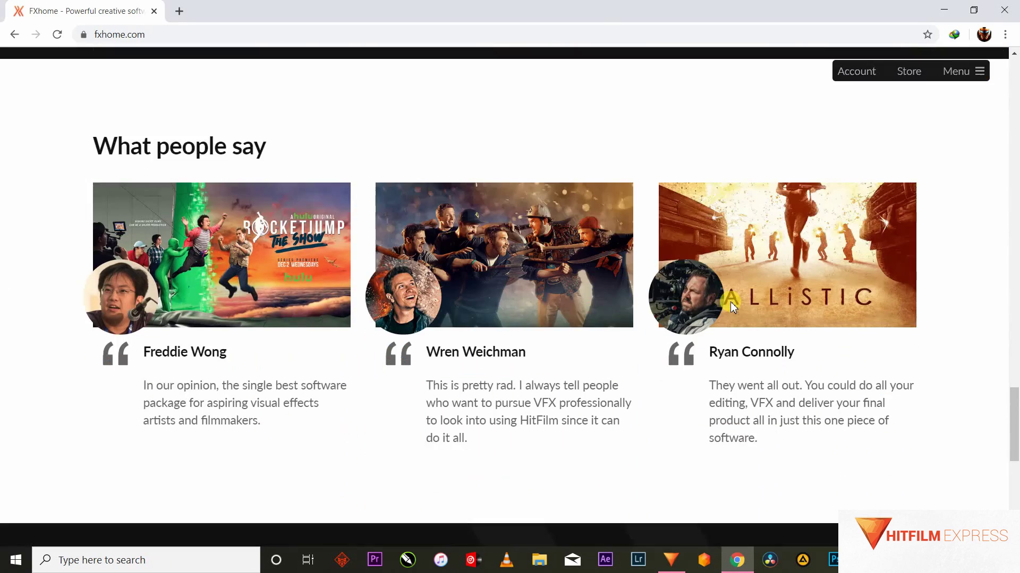
scroll(731, 302, "down", 7)
scroll(731, 302, "down", 2)
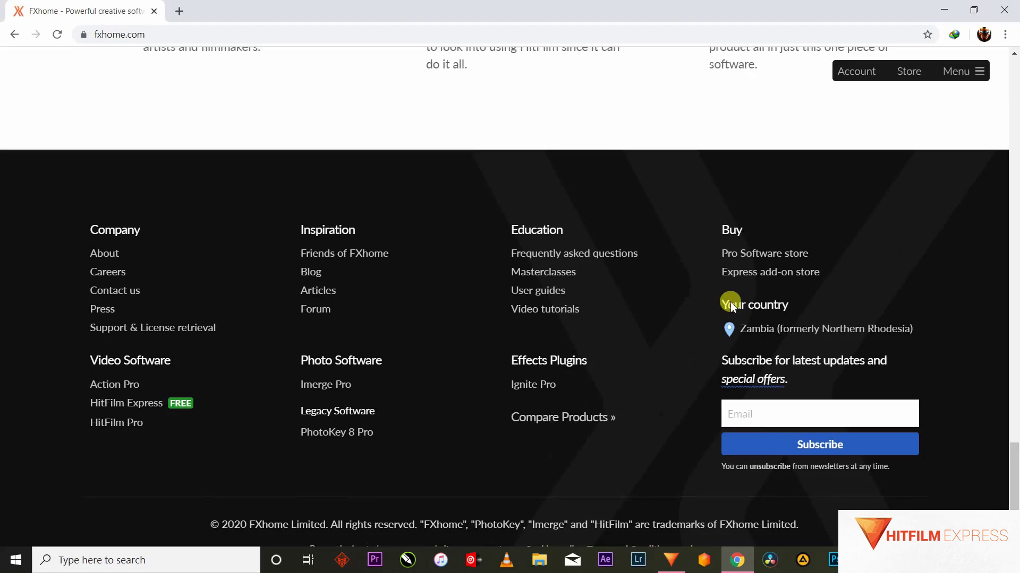
scroll(732, 307, "up", 20)
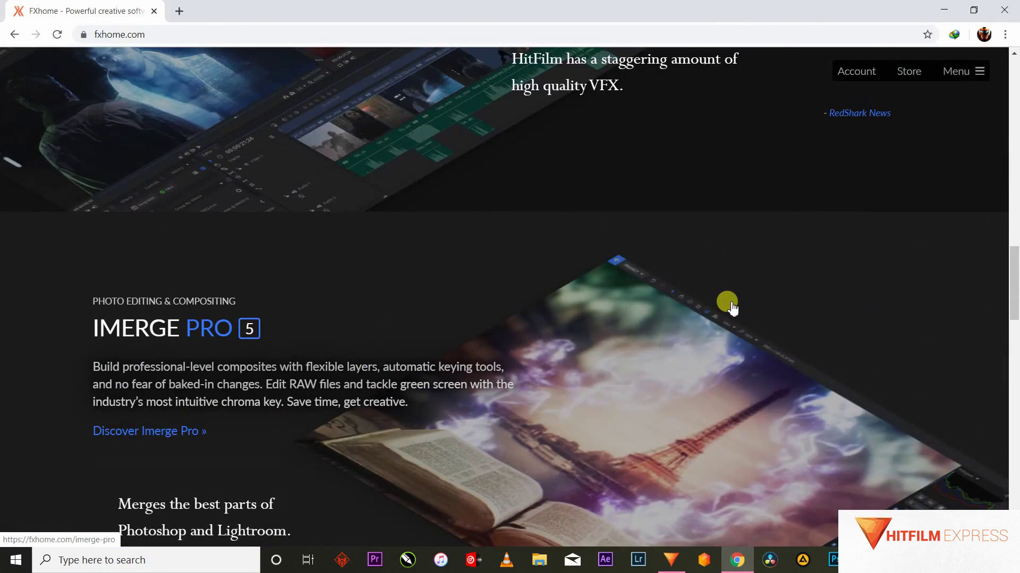
scroll(730, 306, "up", 10)
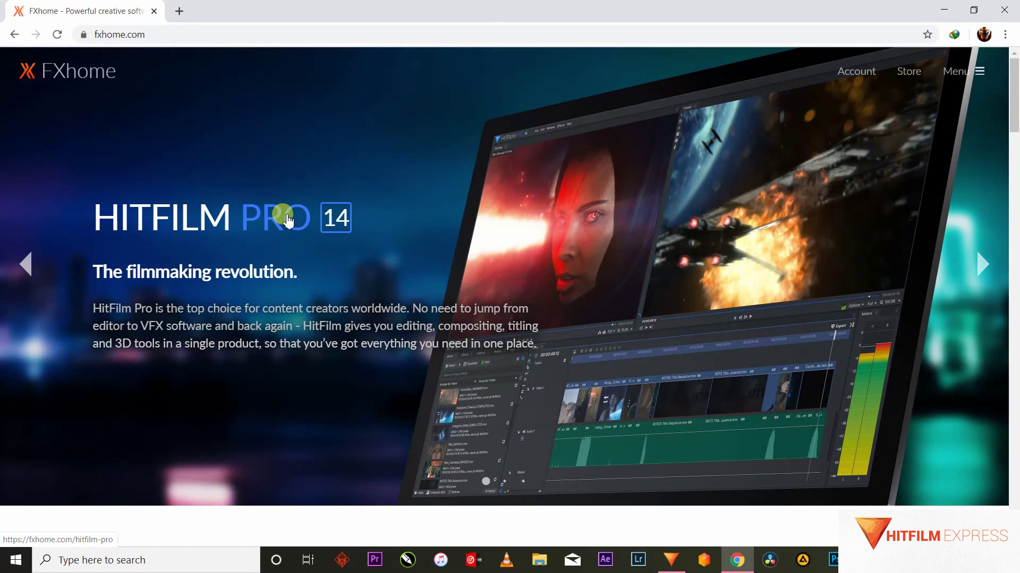
- Cycle through the featured product banners on the FXhome home page, including HitFilm Express 14, and open the store
left_click(982, 264)
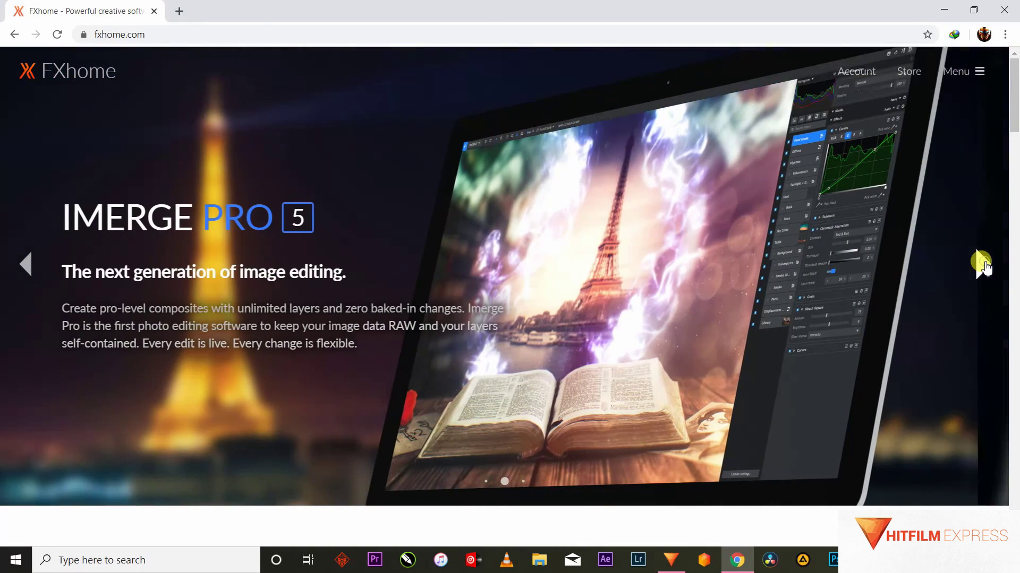
left_click(983, 264)
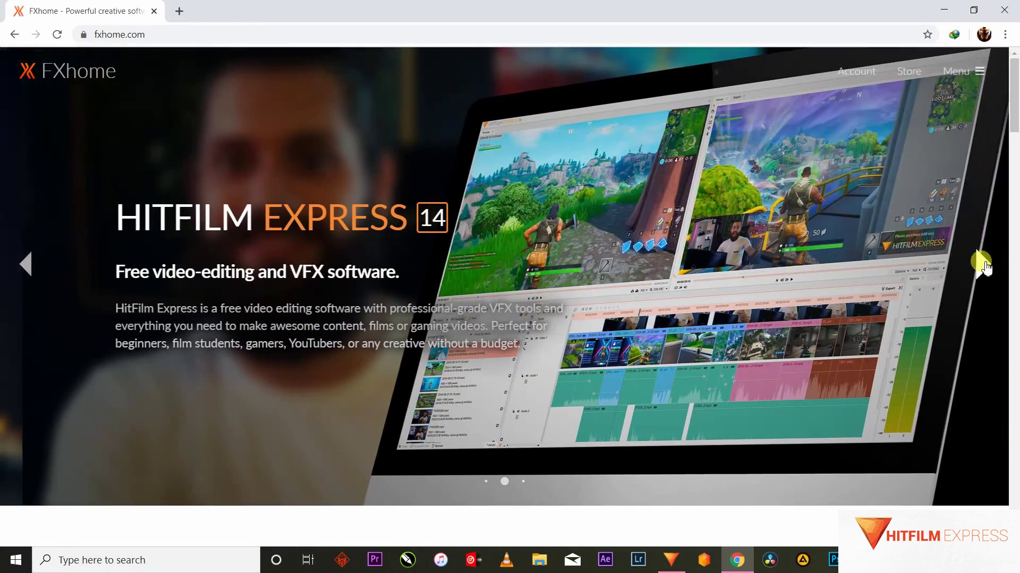
left_click(982, 265)
left_click(983, 264)
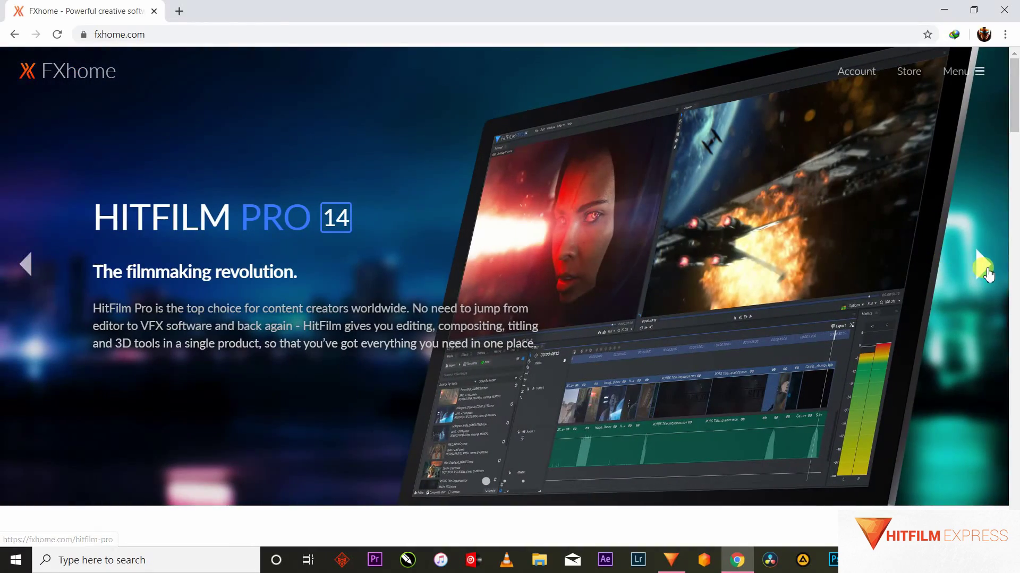
left_click(984, 265)
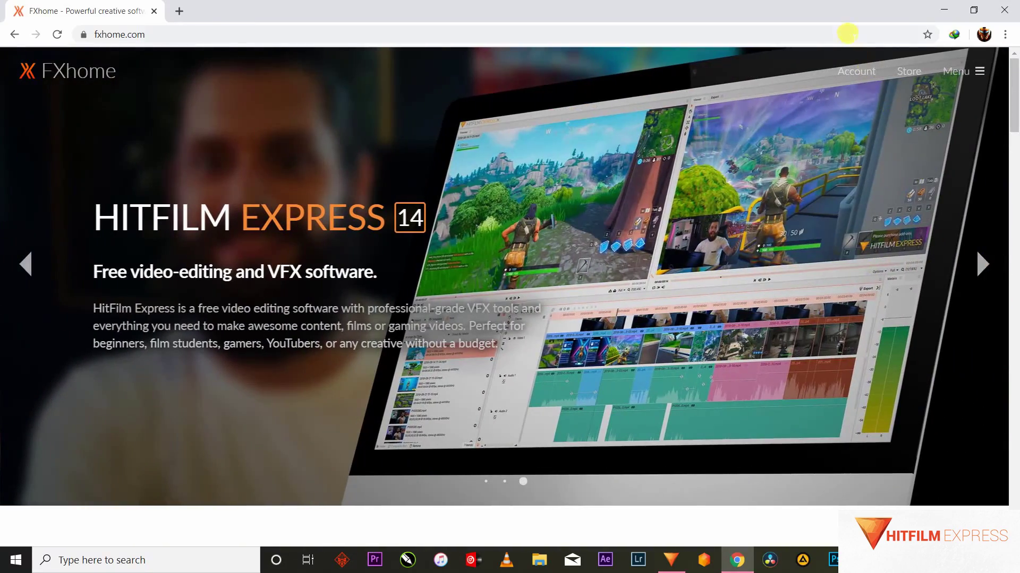
left_click(911, 73)
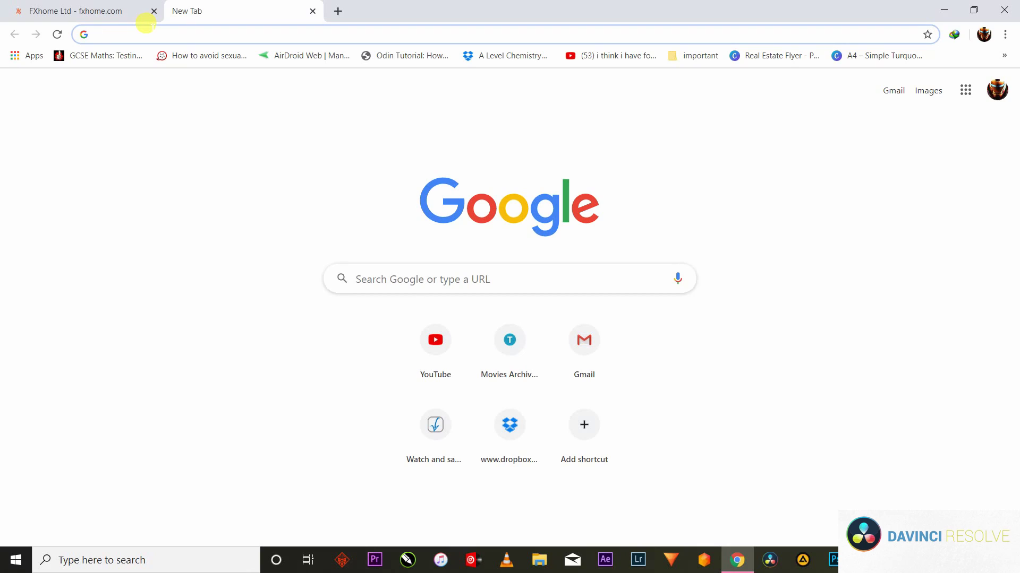
- Search Google for "black magic davinci" in the new tab and open Blackmagic Design's DaVinci Resolve 16 page
type("black")
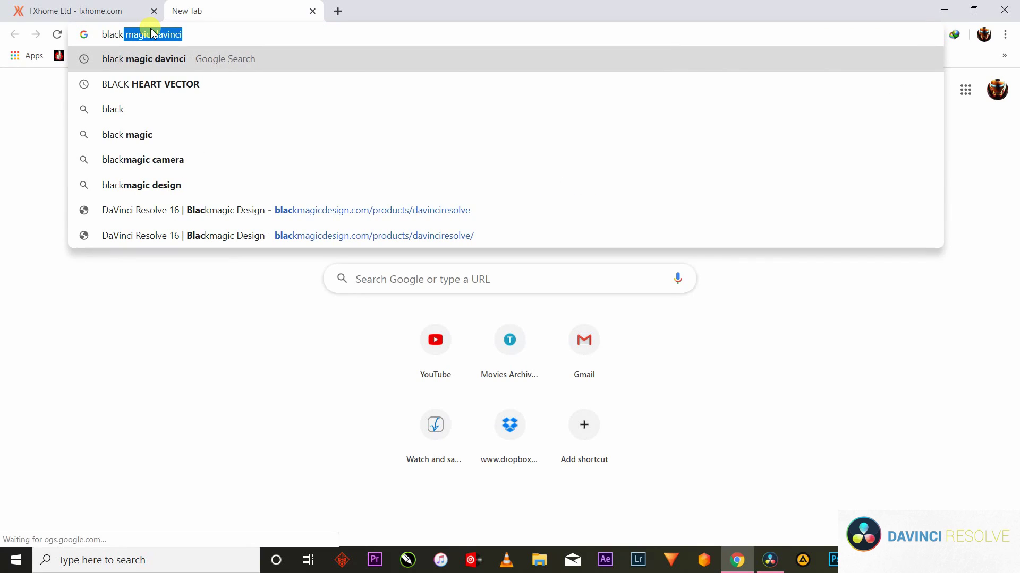
type(" magic")
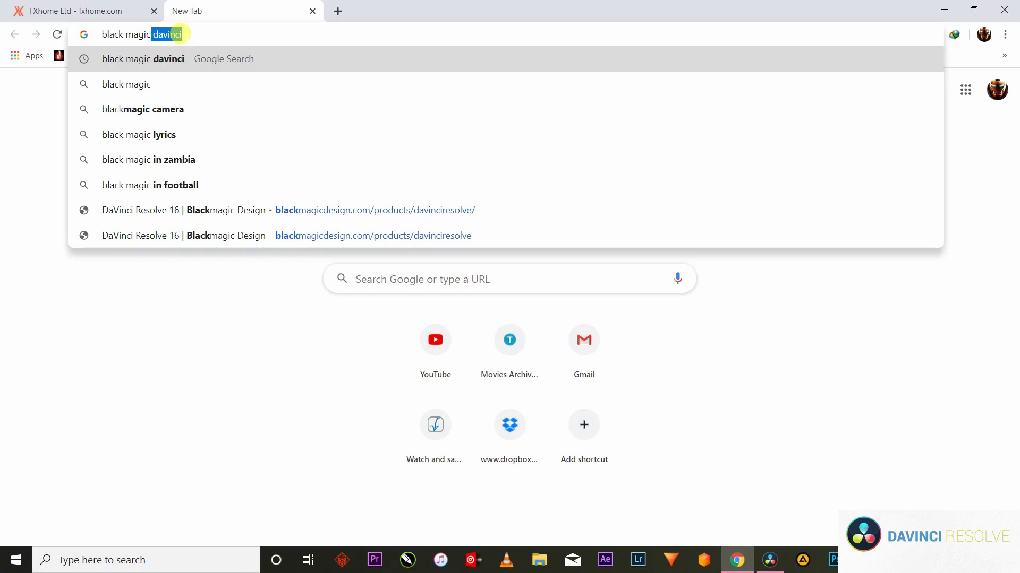
left_click(164, 63)
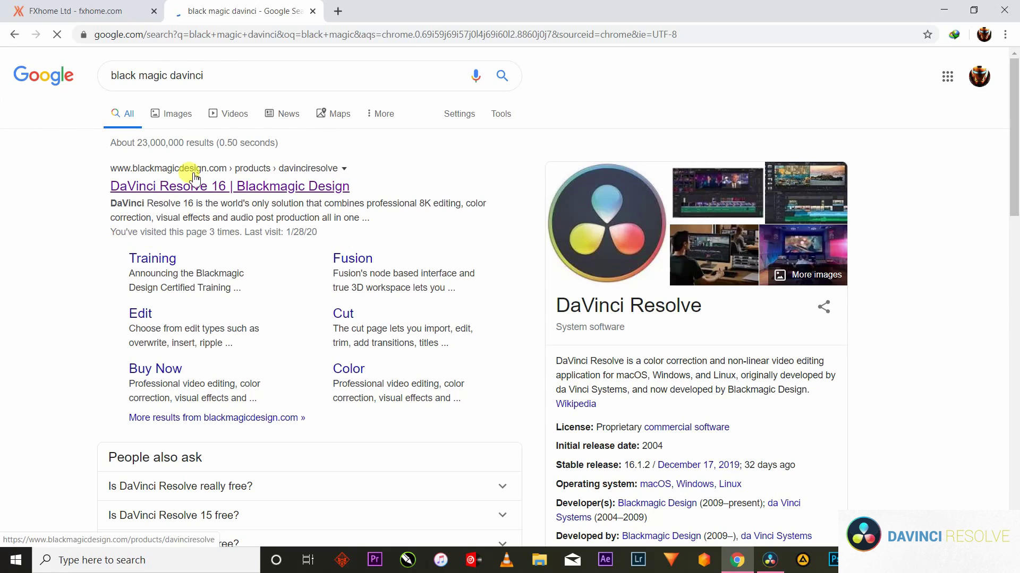
left_click(194, 186)
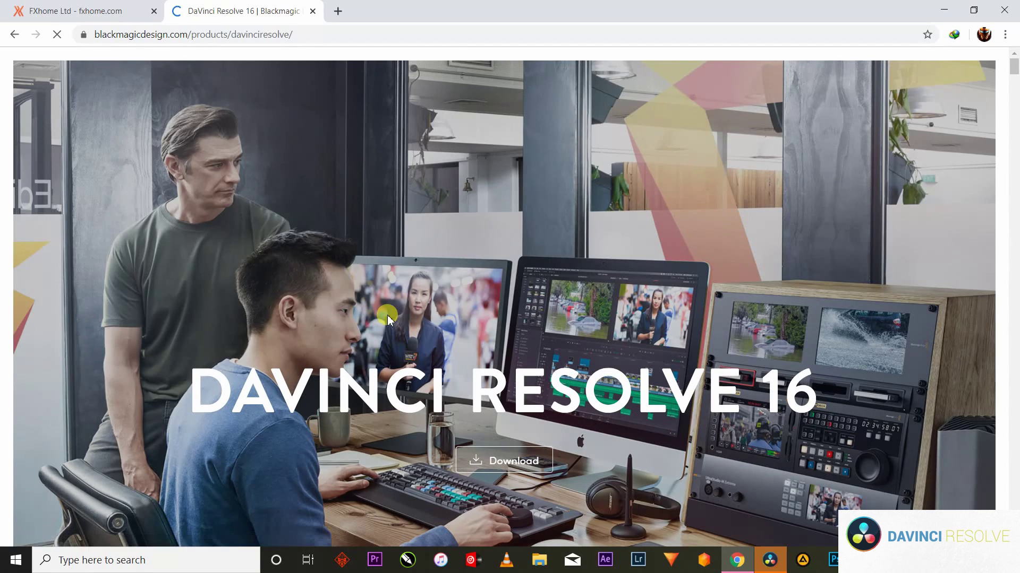
- Examine the DaVinci Resolve 16 page's sections on the cut page, editing, Fusion, color, Fairlight, collaboration, Studio version and licensing
scroll(387, 314, "down", 8)
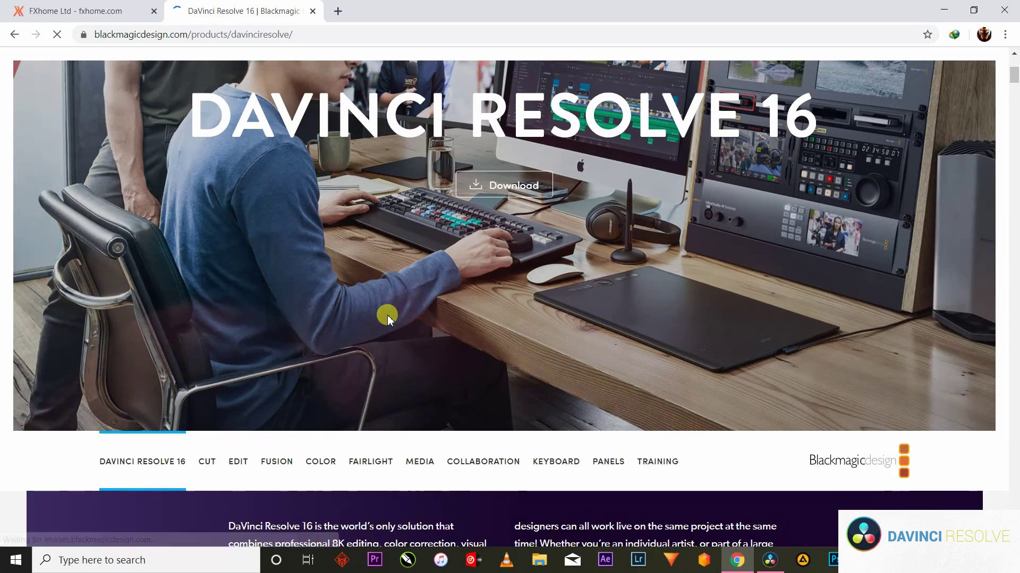
scroll(387, 317, "down", 10)
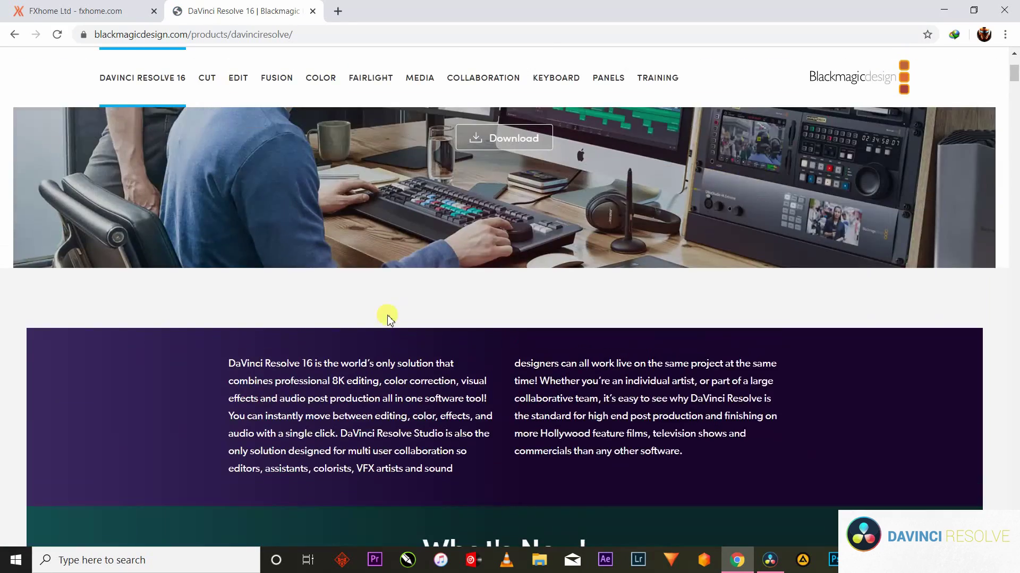
scroll(387, 317, "down", 5)
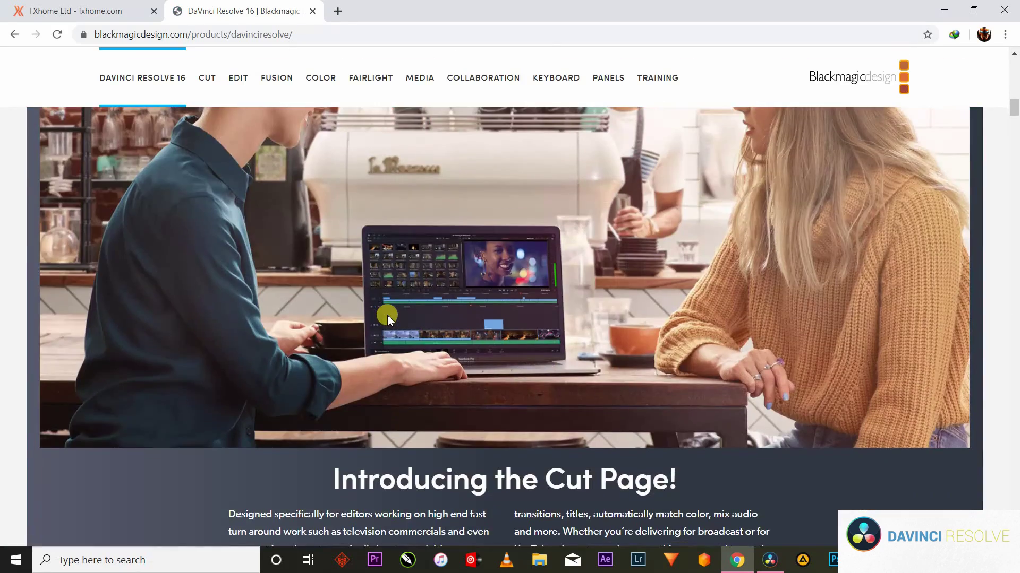
scroll(388, 317, "down", 3)
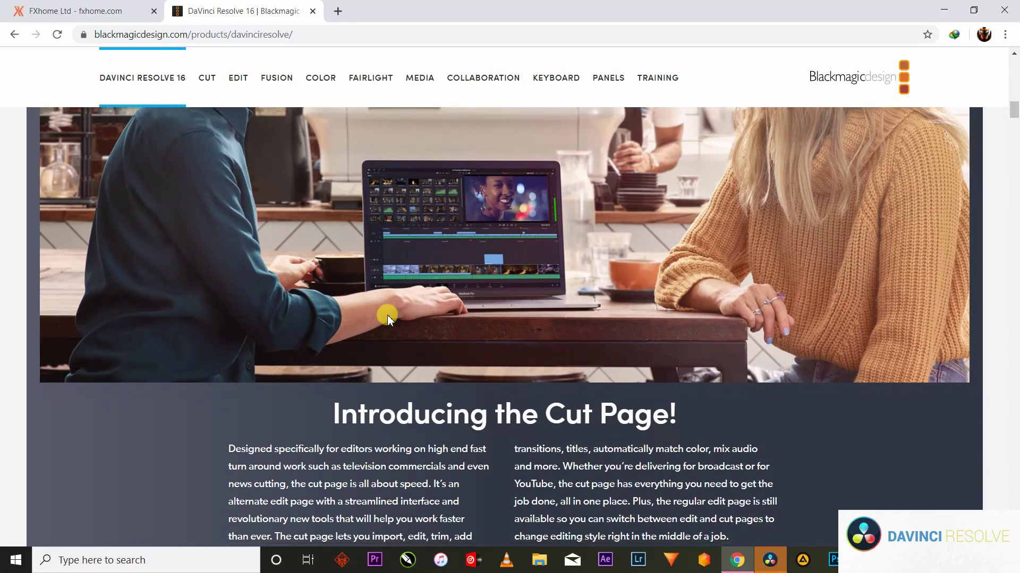
scroll(387, 317, "down", 18)
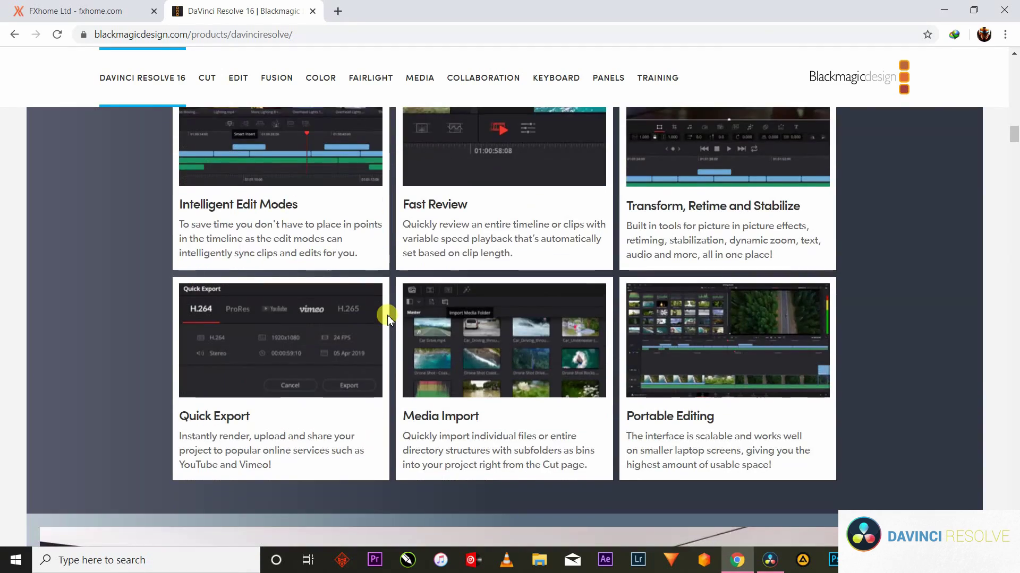
scroll(387, 317, "down", 15)
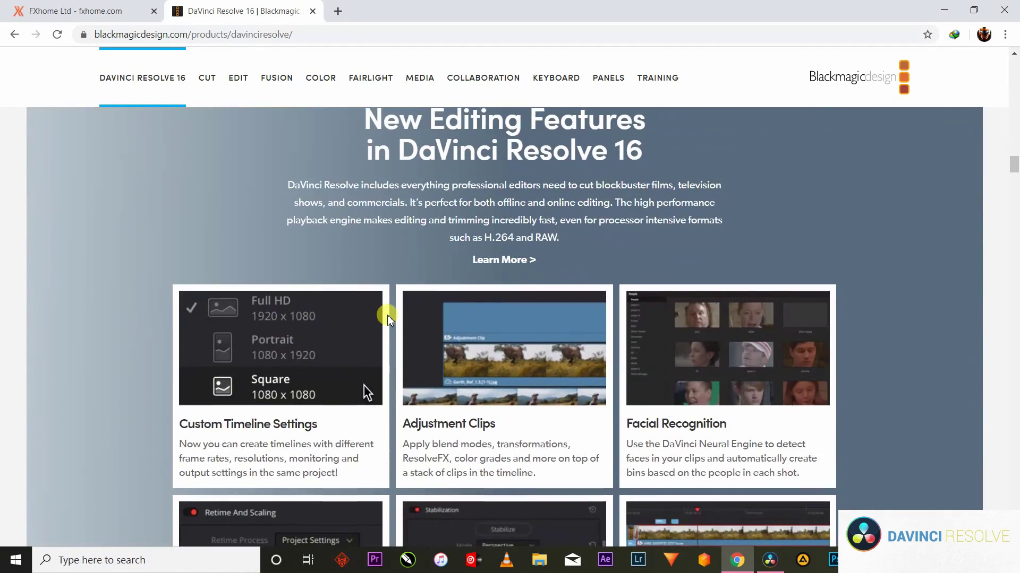
scroll(387, 317, "down", 18)
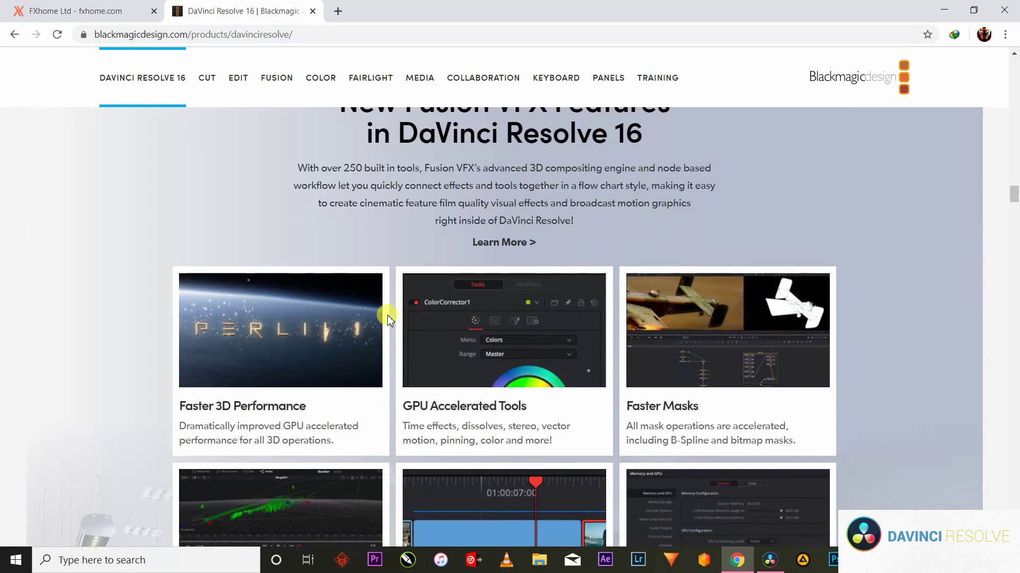
scroll(387, 317, "down", 18)
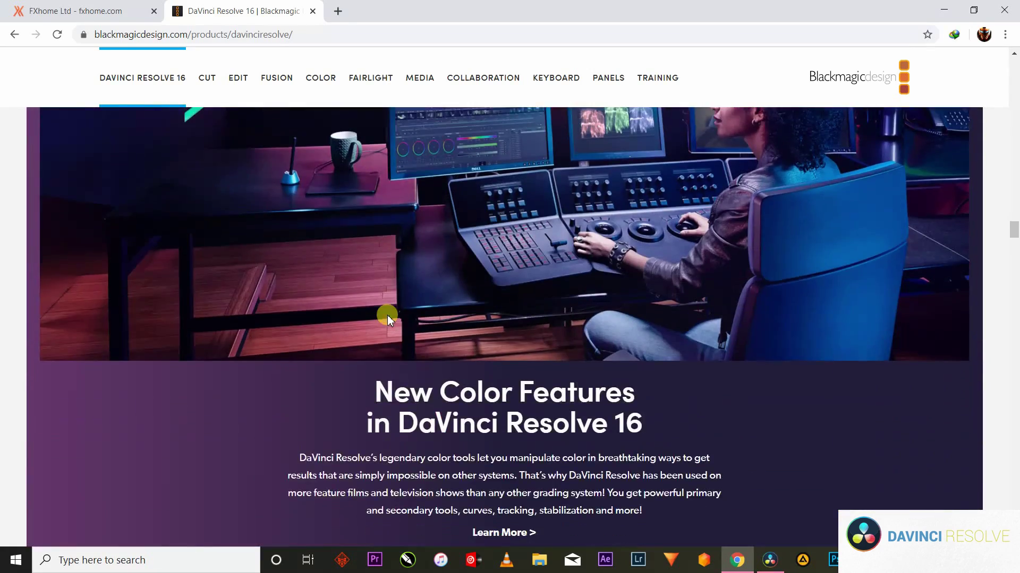
scroll(387, 317, "down", 18)
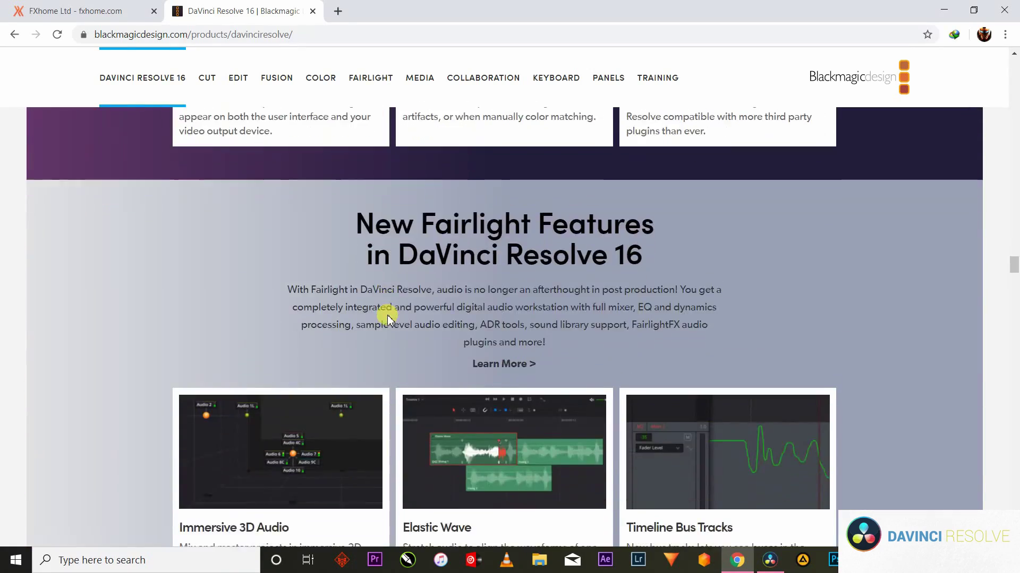
scroll(387, 317, "down", 18)
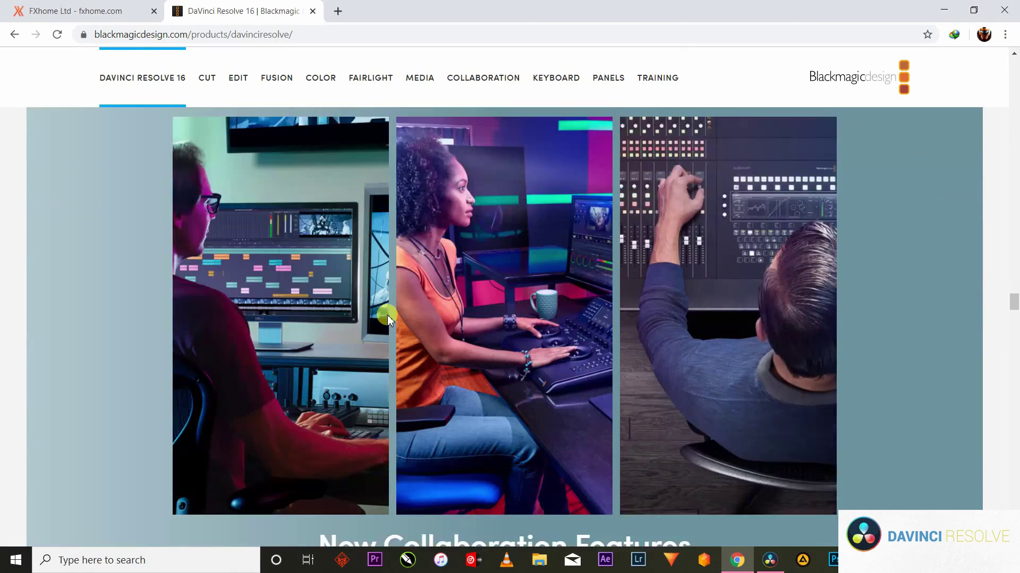
scroll(387, 317, "down", 18)
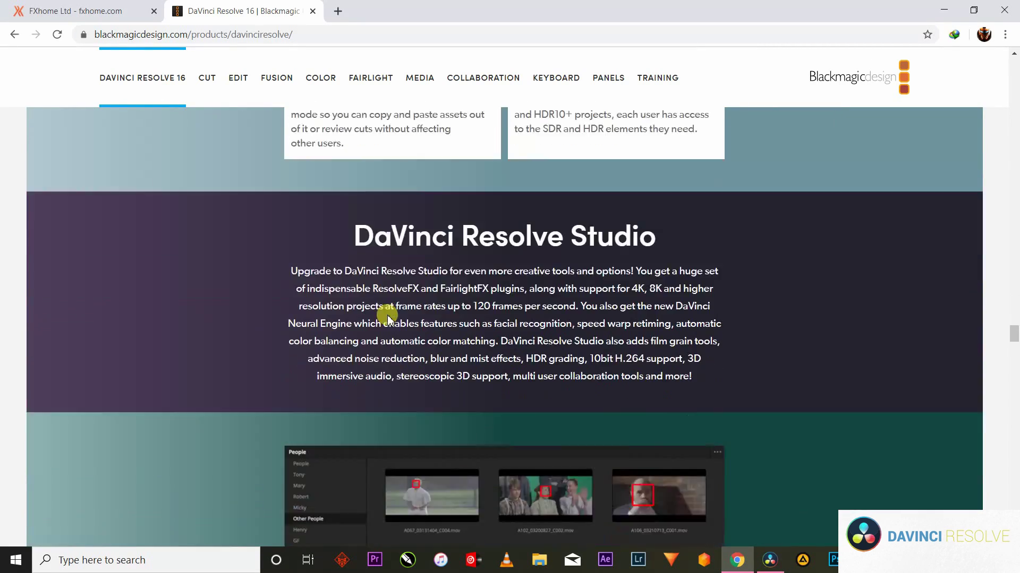
scroll(387, 317, "down", 14)
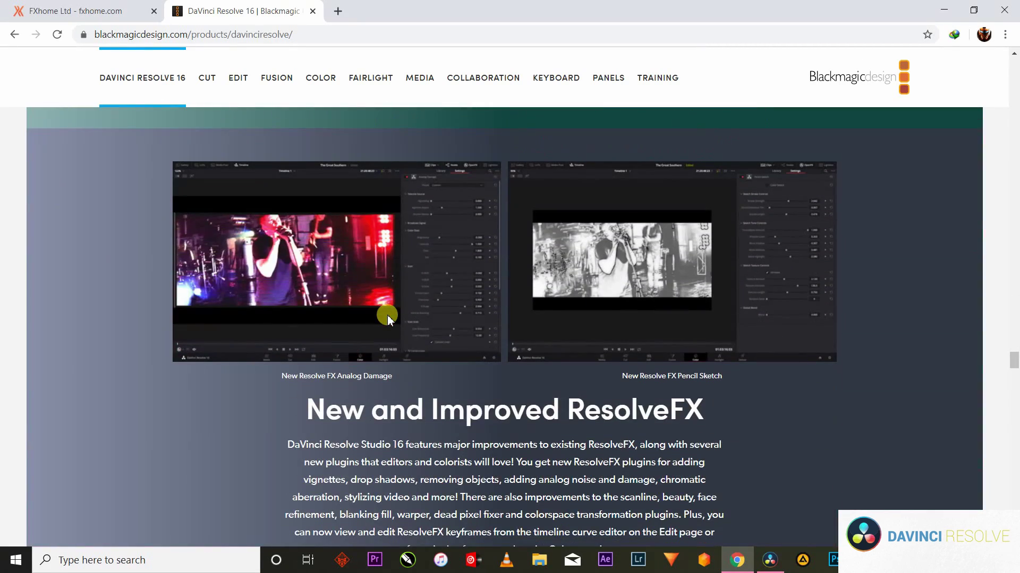
scroll(387, 317, "down", 10)
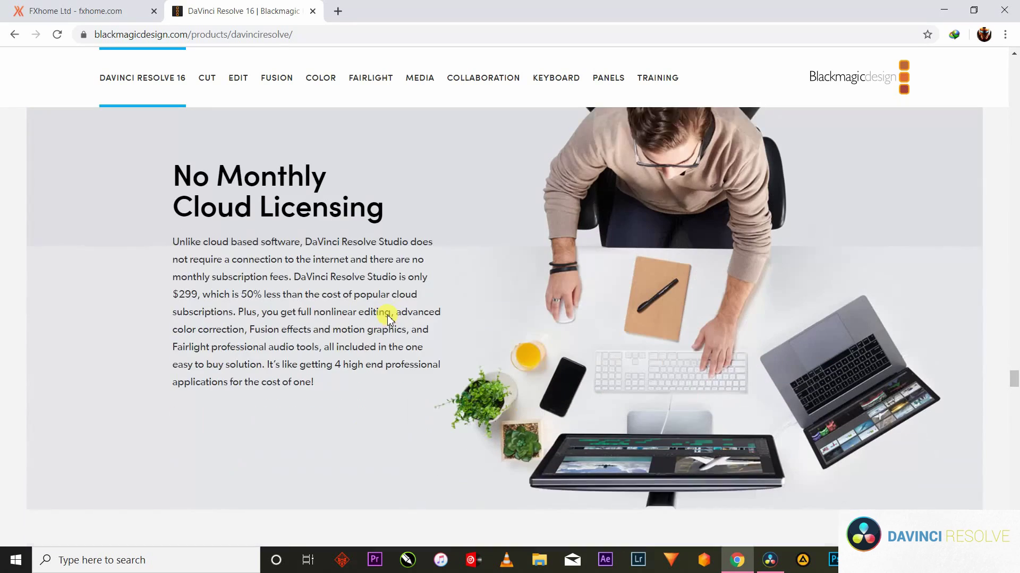
scroll(387, 317, "down", 10)
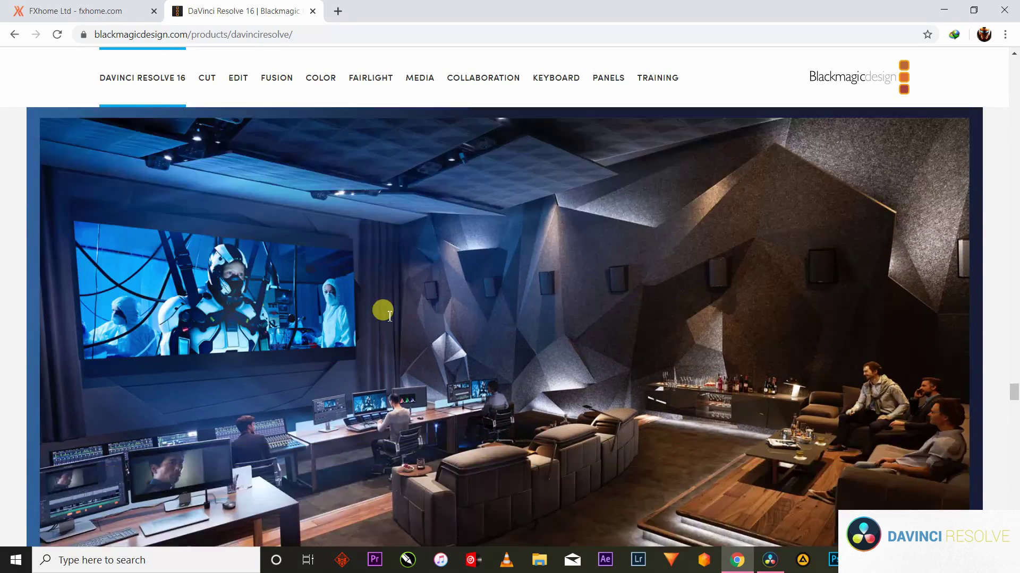
scroll(388, 315, "up", 3)
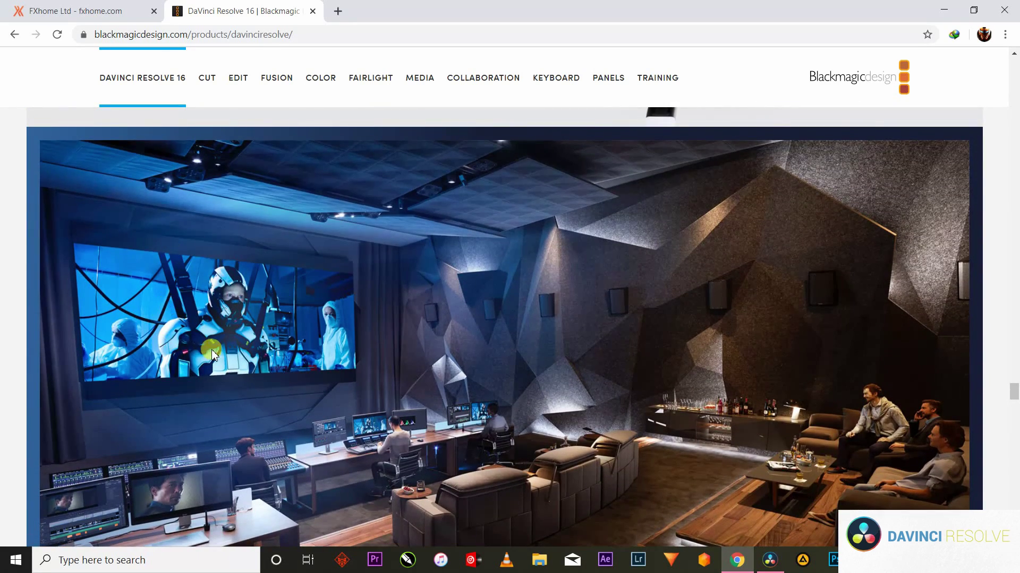
- Examine the DaVinci Resolve 16 page's sections on image quality, Blackmagic RAW, hardware control panels and Fairlight consoles
scroll(346, 366, "down", 12)
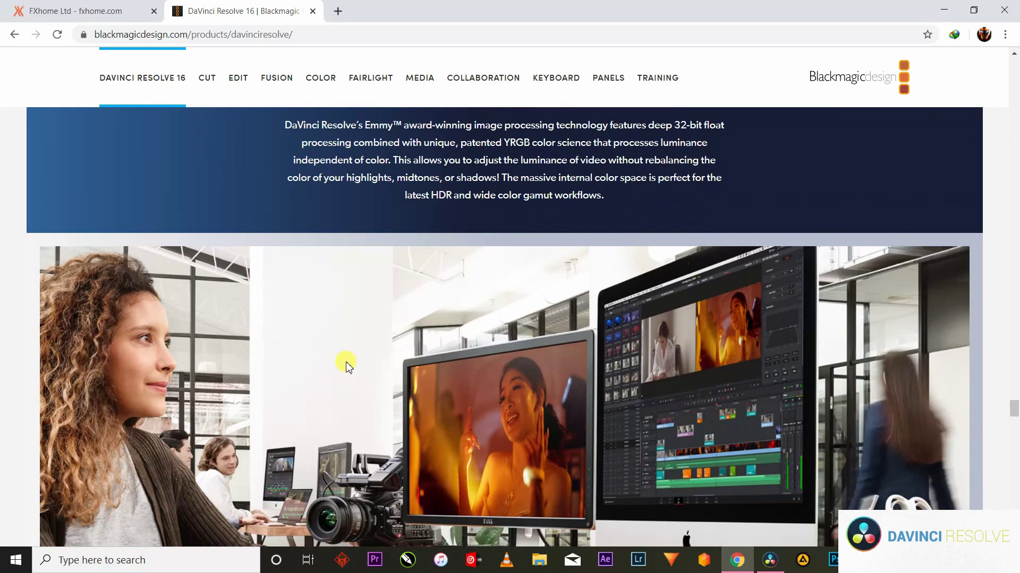
scroll(346, 361, "down", 7)
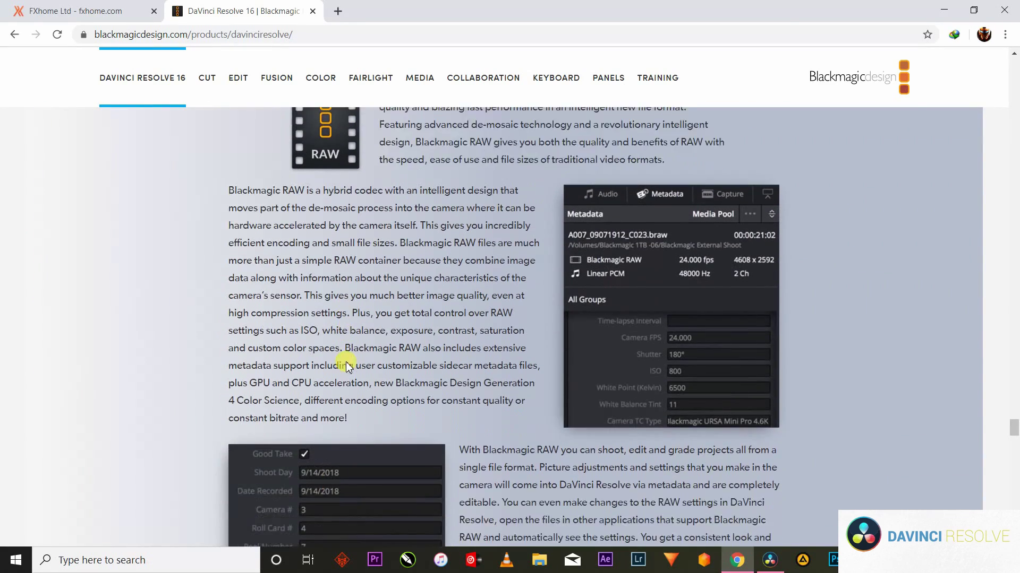
scroll(345, 365, "down", 6)
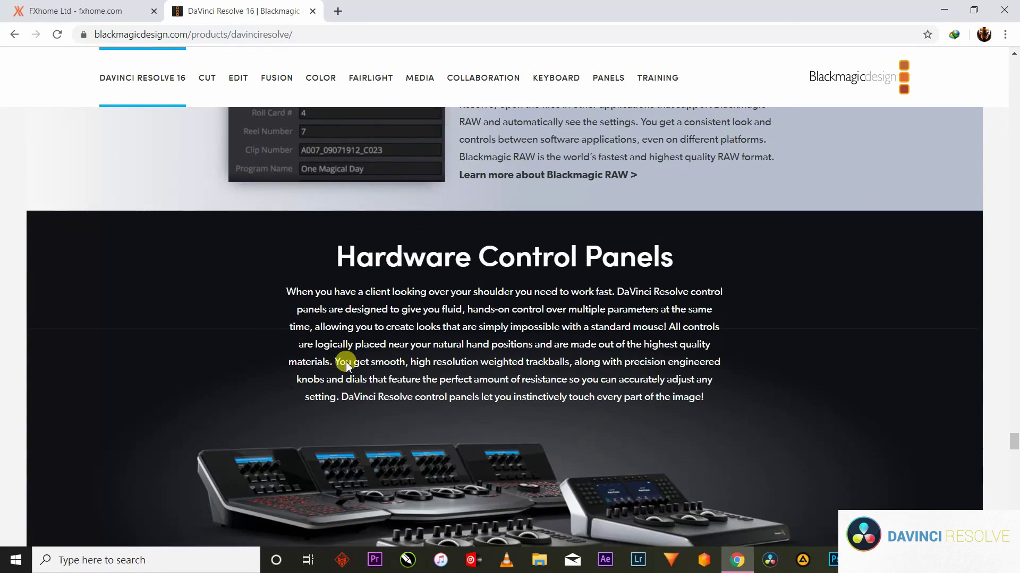
scroll(348, 363, "down", 12)
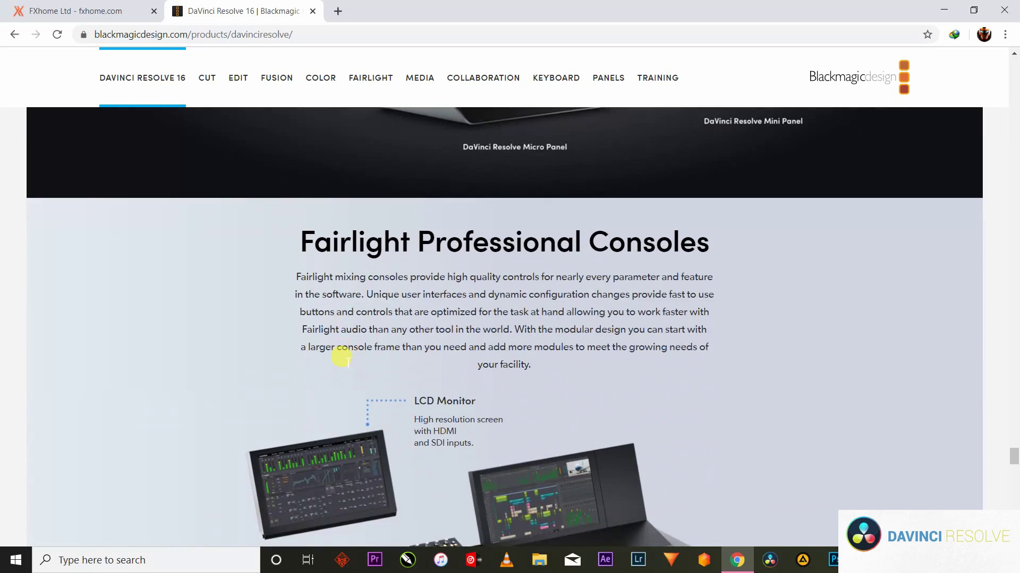
scroll(348, 363, "down", 13)
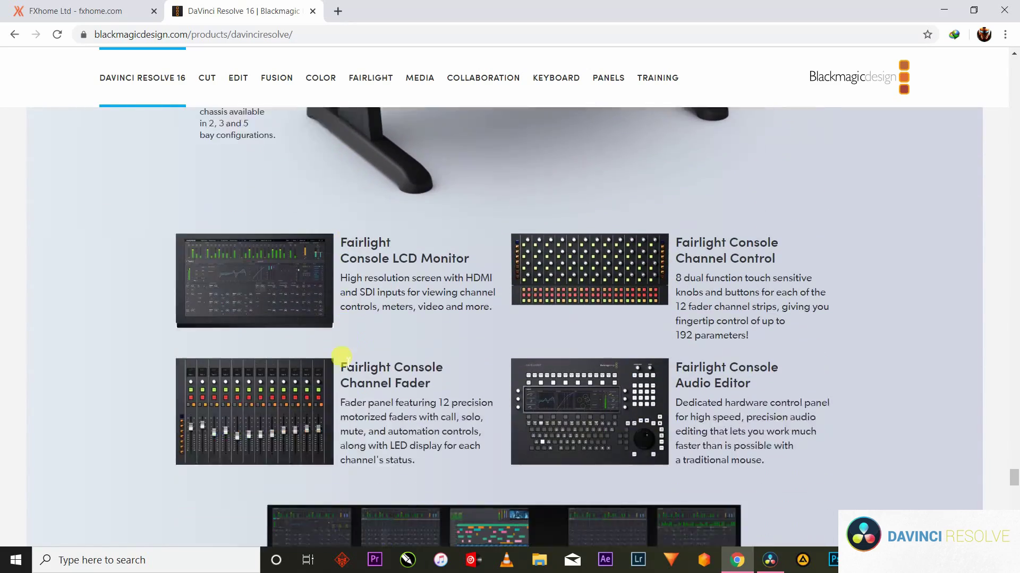
scroll(348, 363, "down", 4)
- Open the registration form for the free Windows version of DaVinci Resolve 16 and review its fields through to Register & Download
scroll(348, 363, "up", 20)
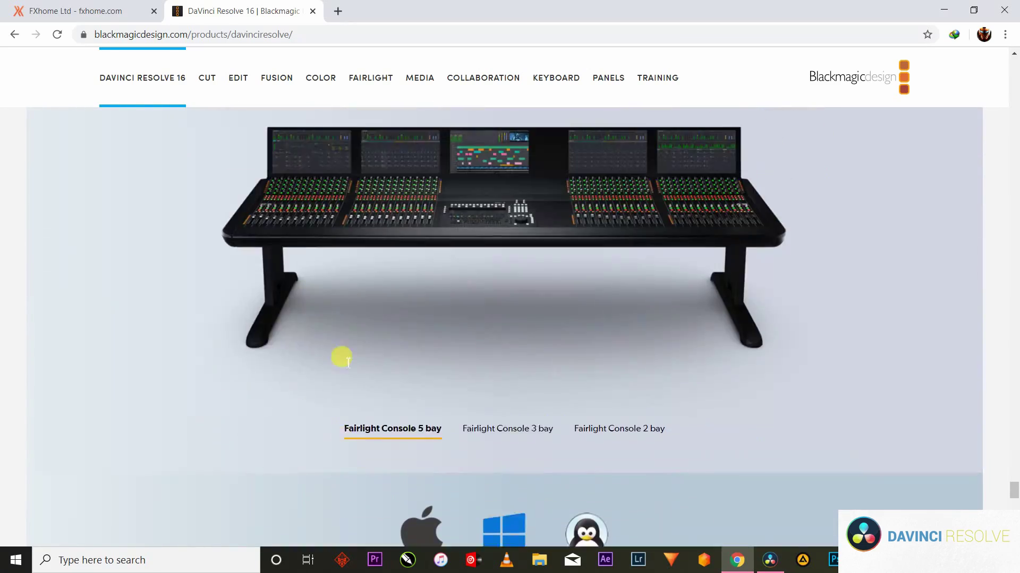
scroll(348, 362, "up", 20)
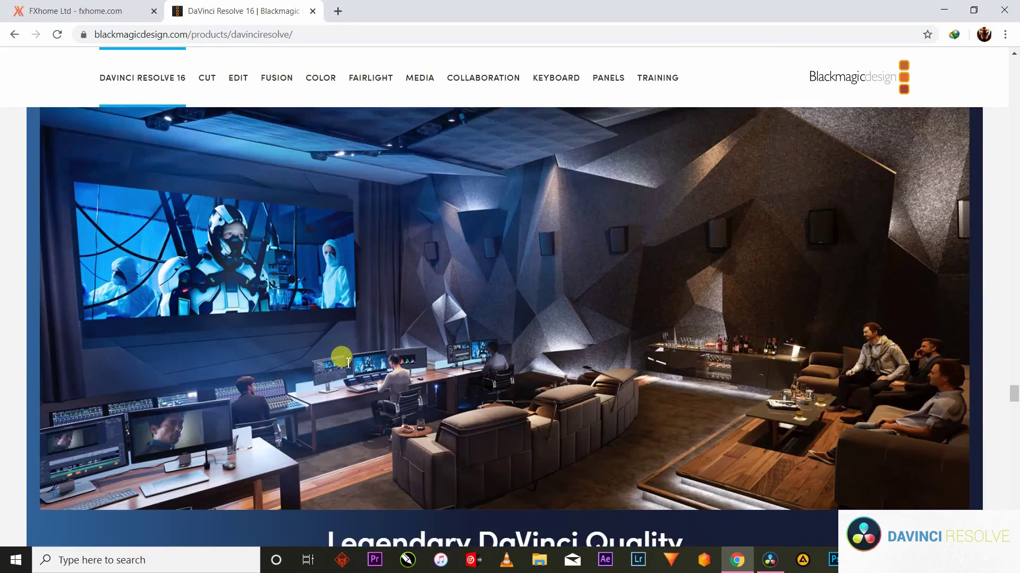
scroll(507, 166, "down", 1)
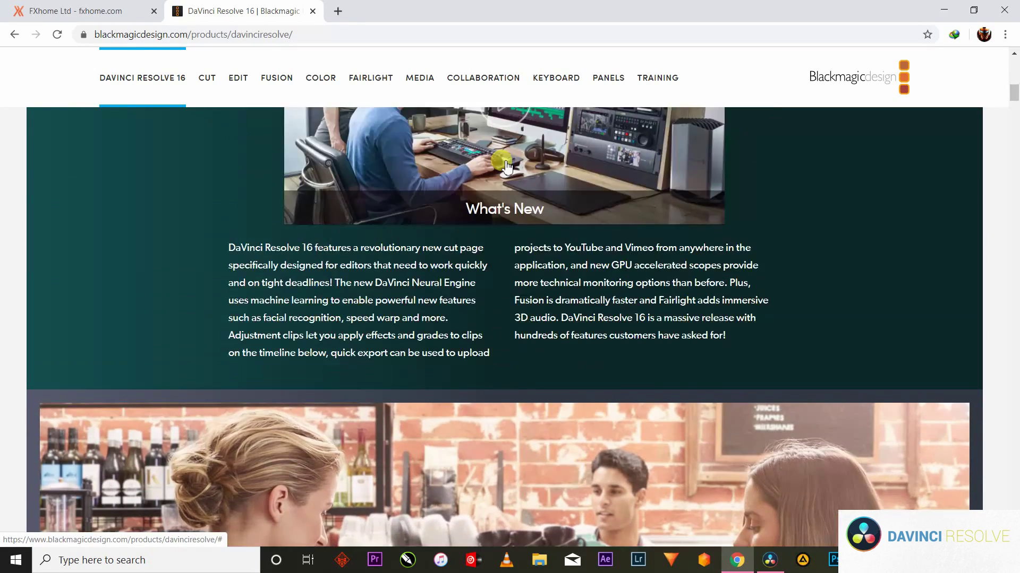
scroll(506, 166, "up", 15)
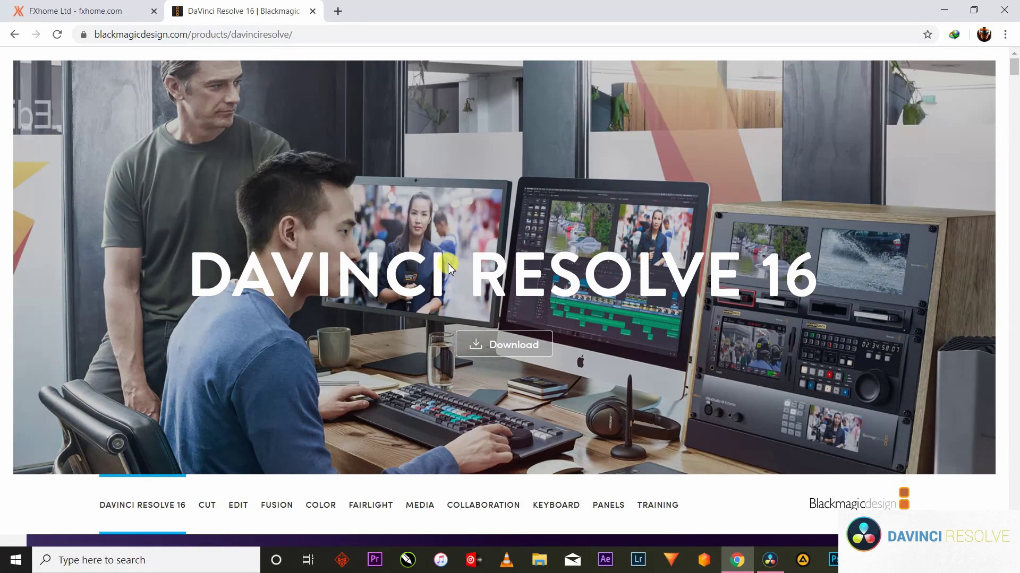
left_click(501, 348)
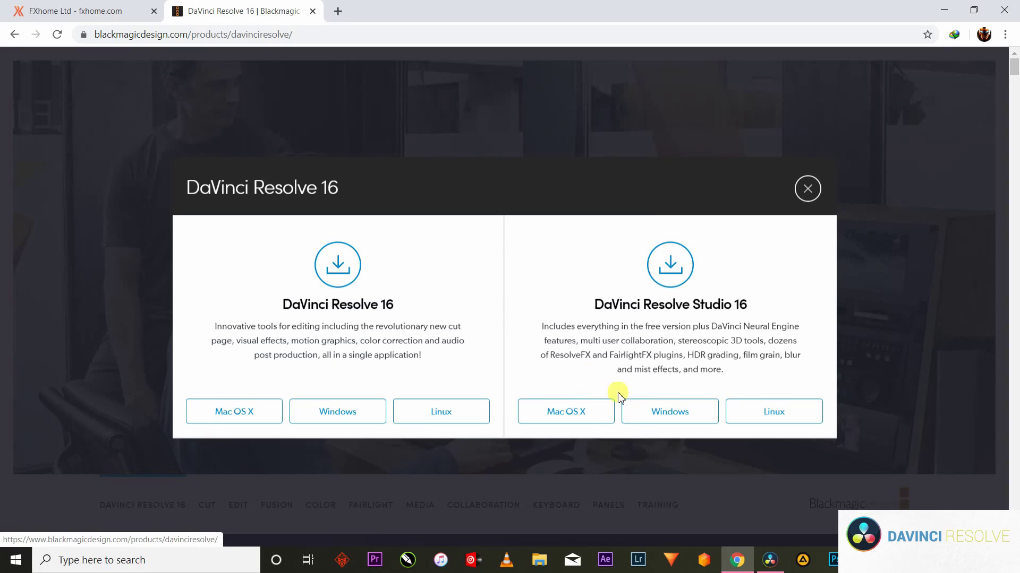
left_click(341, 417)
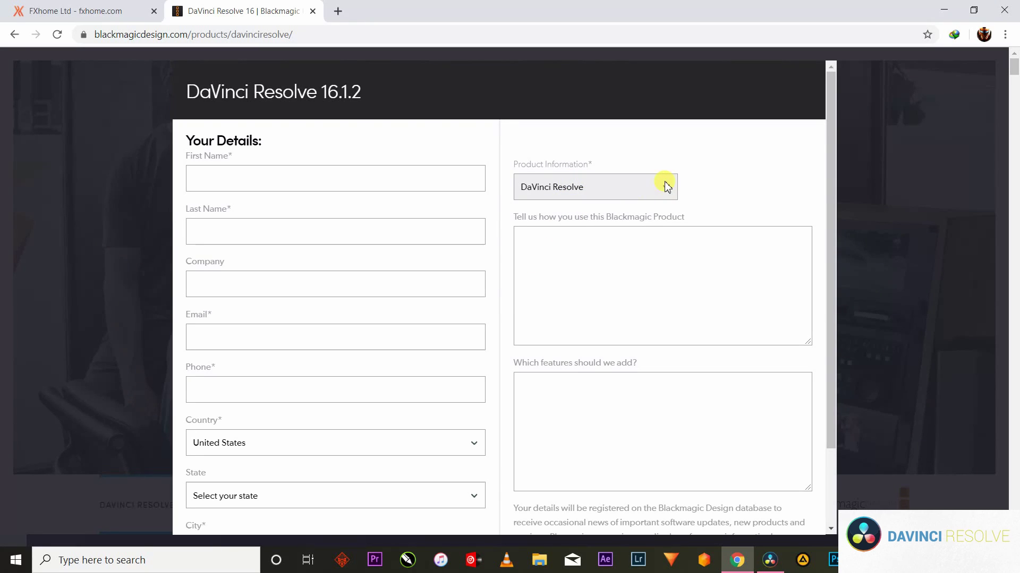
scroll(581, 128, "down", 2)
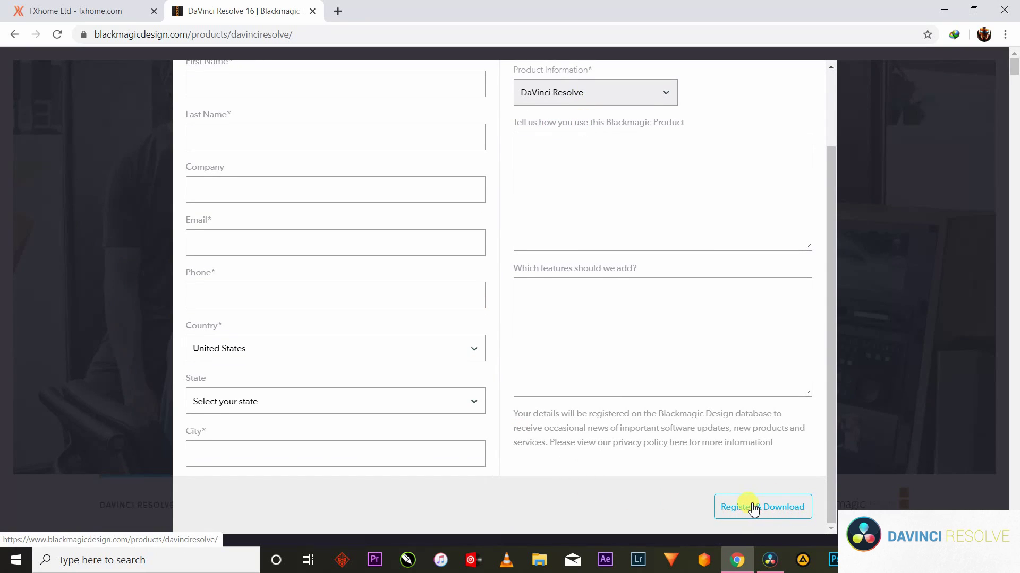
- Close the browser and open Untitled Project in DaVinci Resolve 16
left_click(1009, 10)
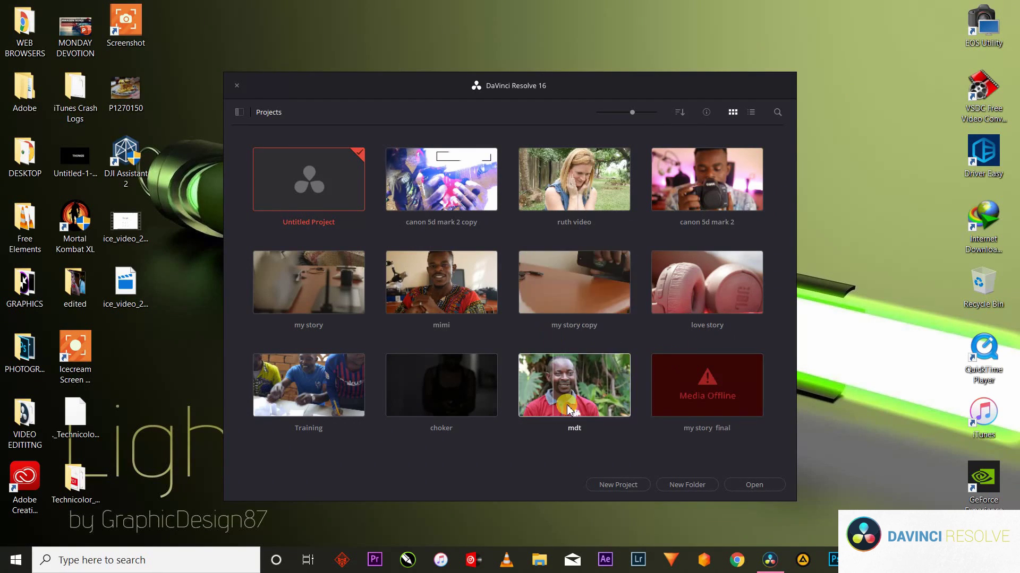
double_click(326, 180)
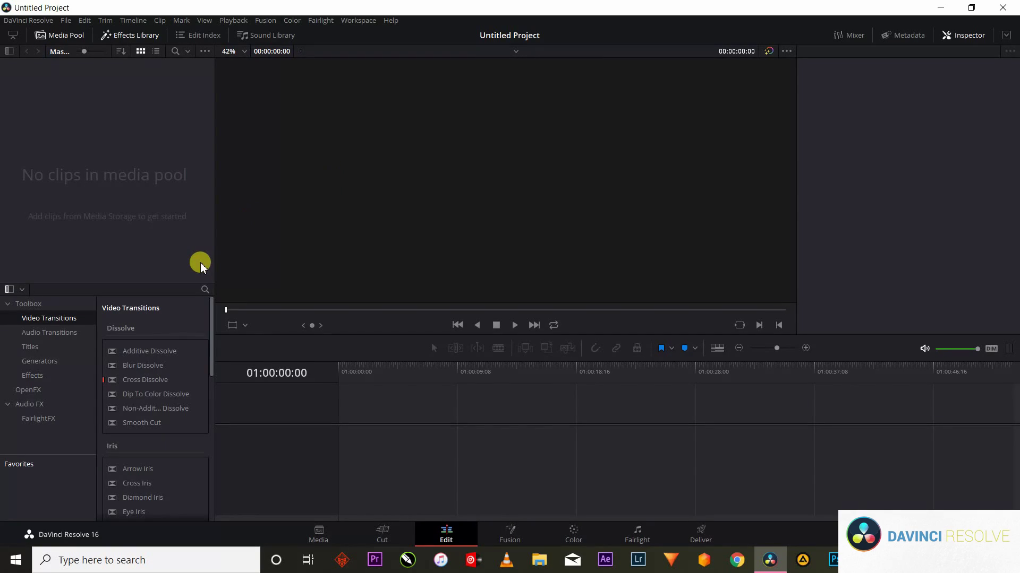
- Import P1270164.MP4 from the Videos folder into the media pool, changing the timeline frame rate and video format to match
right_click(75, 154)
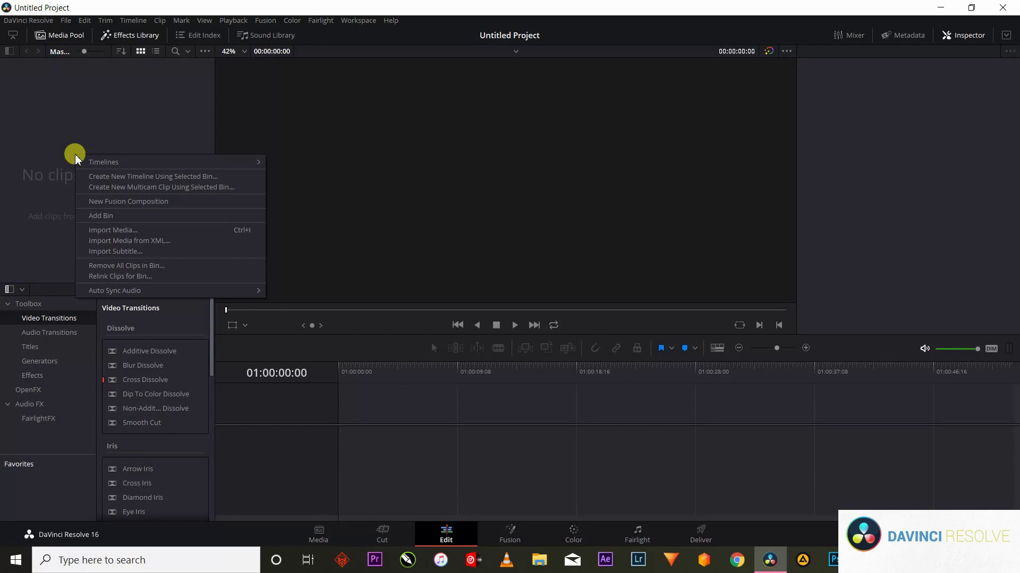
left_click(107, 229)
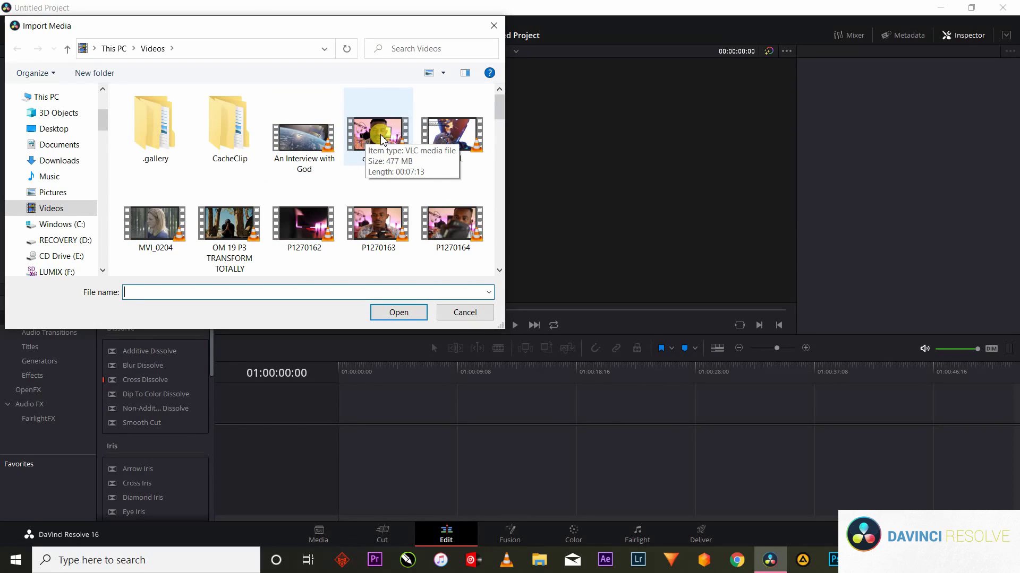
left_click(380, 222)
left_click(441, 215)
left_click(399, 312)
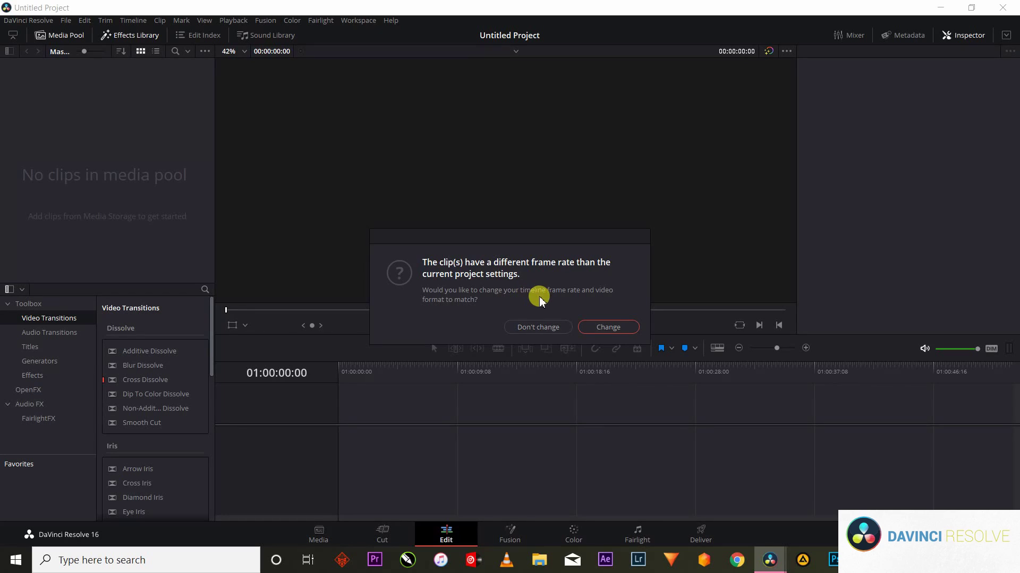
left_click(600, 327)
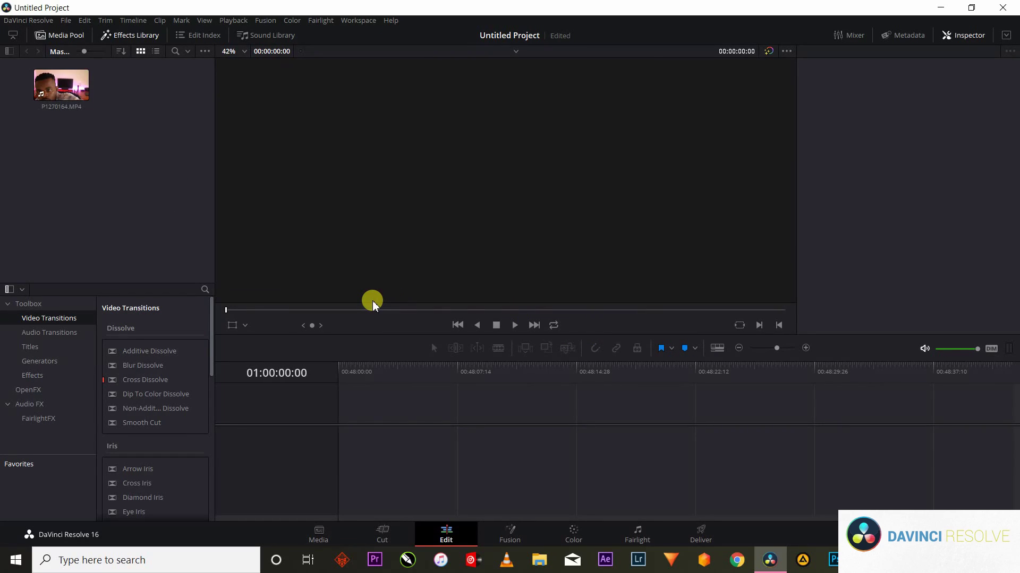
- Place P1270164.MP4 at the start of a new timeline and play it from about 16 seconds
left_click_drag(61, 85, 338, 421)
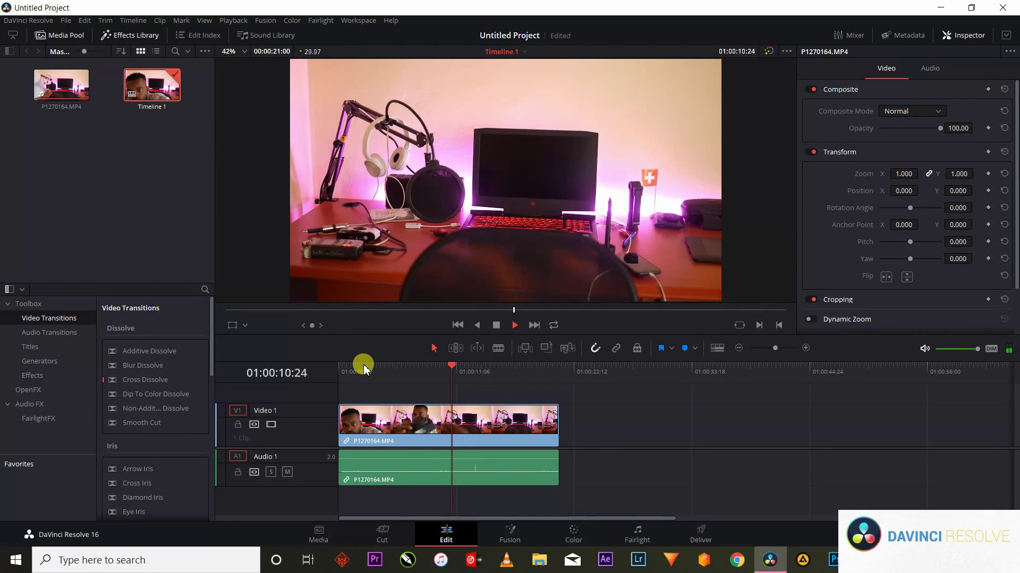
left_click(508, 366)
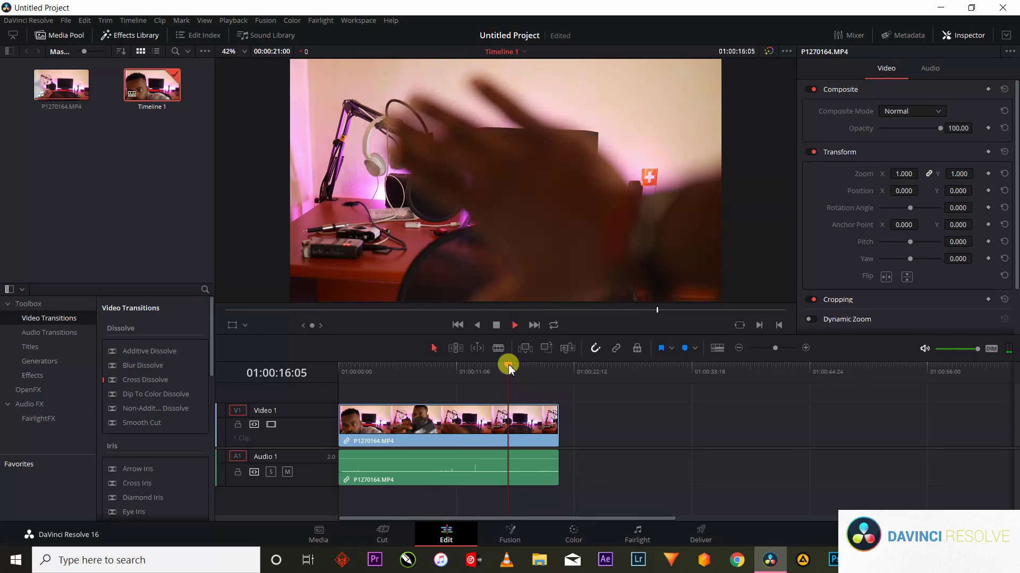
key("space")
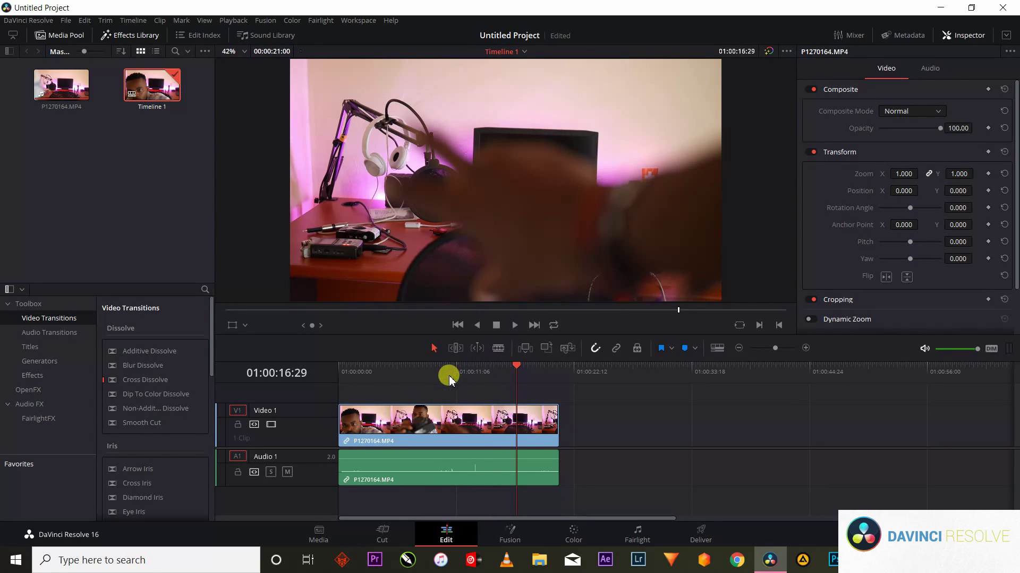
- View the Fairlight page, and reposition the MediaIn1 and MediaOut1 nodes on the Fusion page
left_click(635, 534)
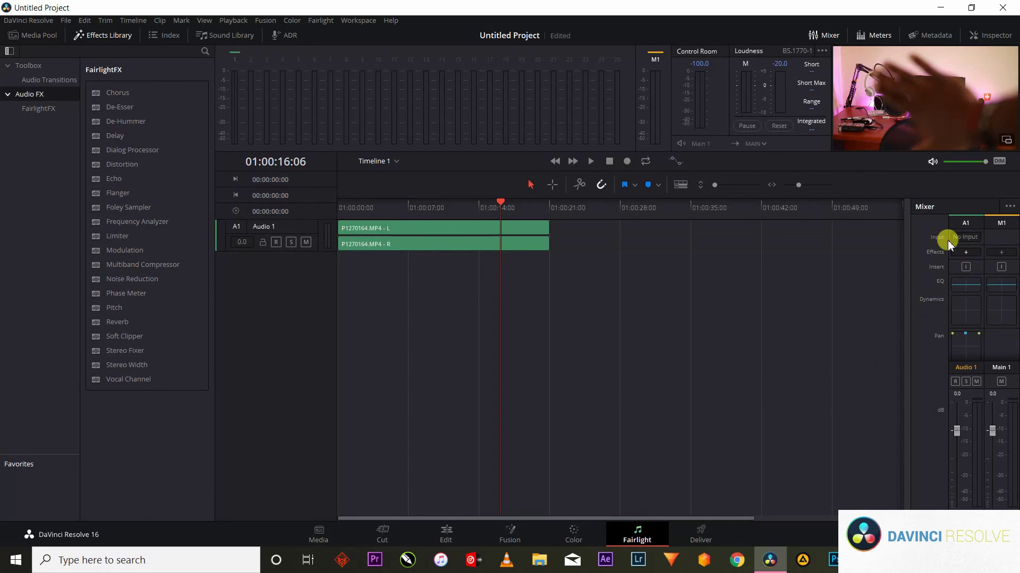
key("shift+4")
key("shift+5")
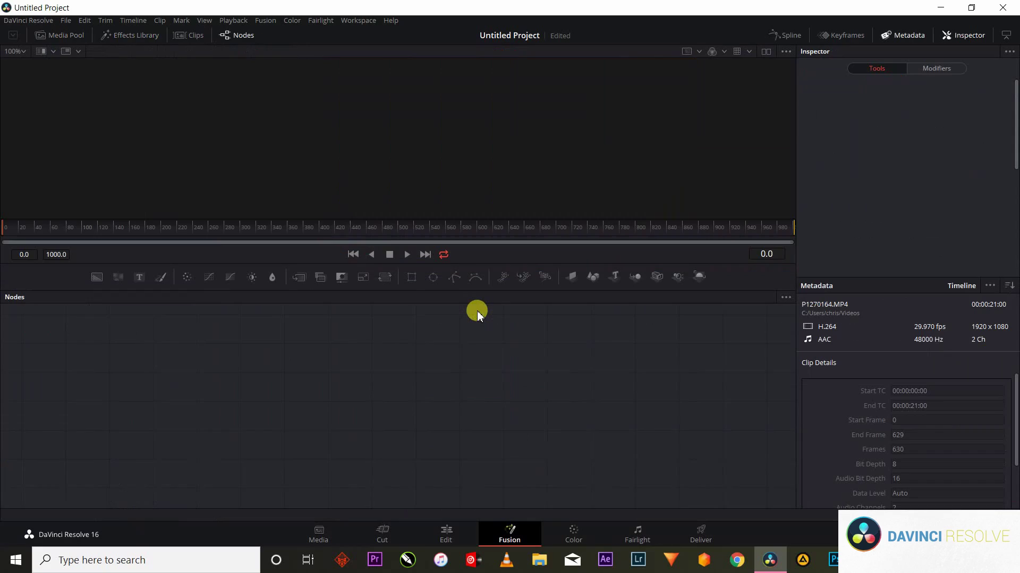
left_click_drag(68, 368, 85, 385)
left_click_drag(490, 378, 513, 378)
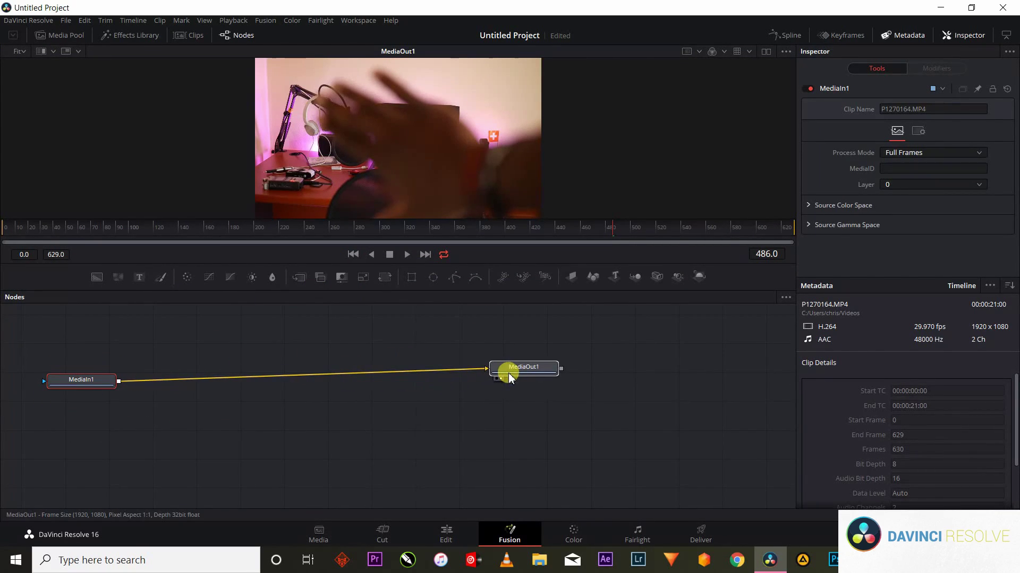
- Look through the Color page's palettes, including RGB Mixer, Motion Effects, Qualifier, Blur, Sizing and Curves
left_click(574, 533)
left_click(479, 361)
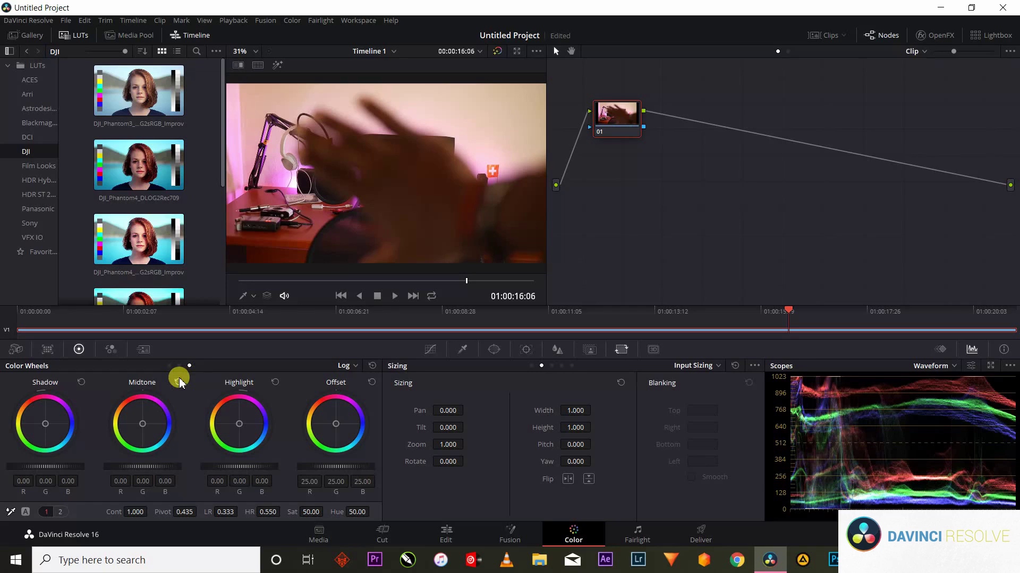
left_click(109, 351)
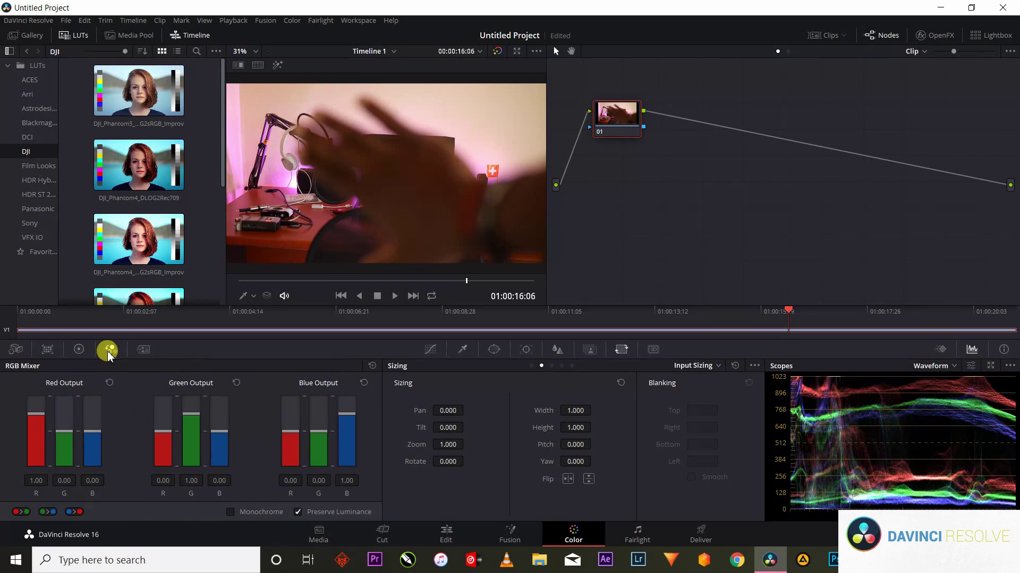
left_click(142, 349)
left_click(465, 349)
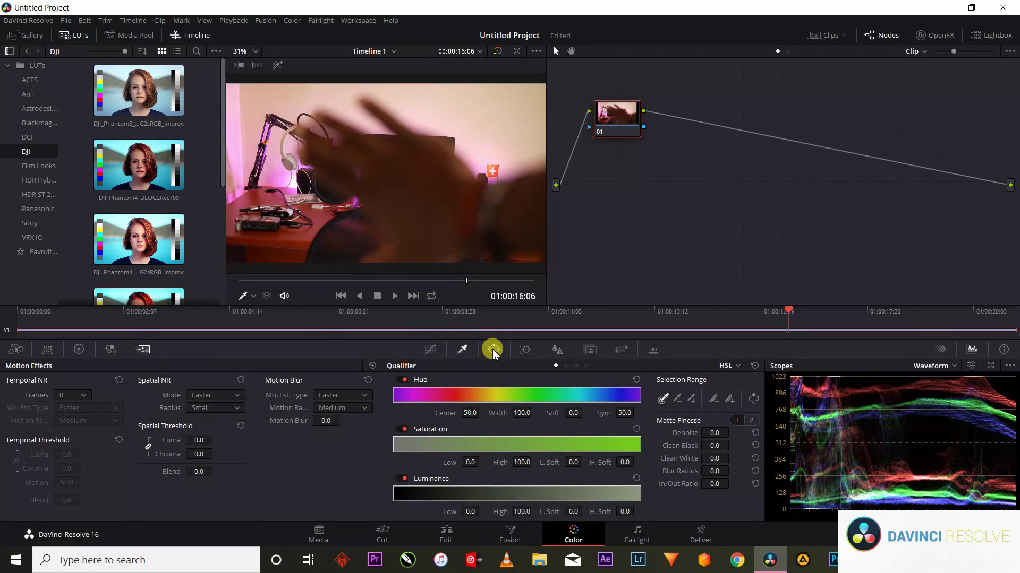
left_click(494, 350)
left_click(525, 350)
left_click(557, 349)
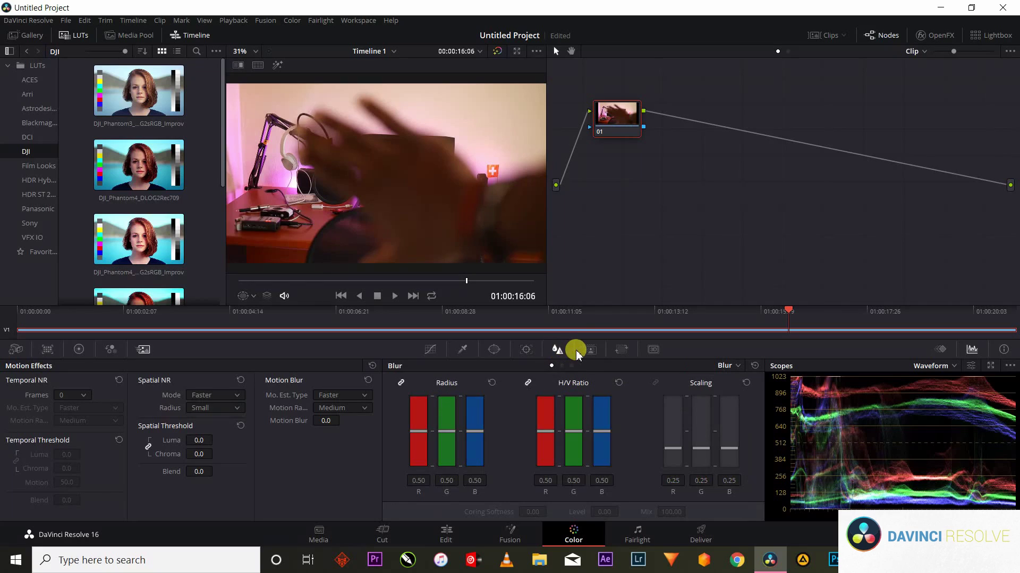
left_click(586, 349)
left_click(622, 350)
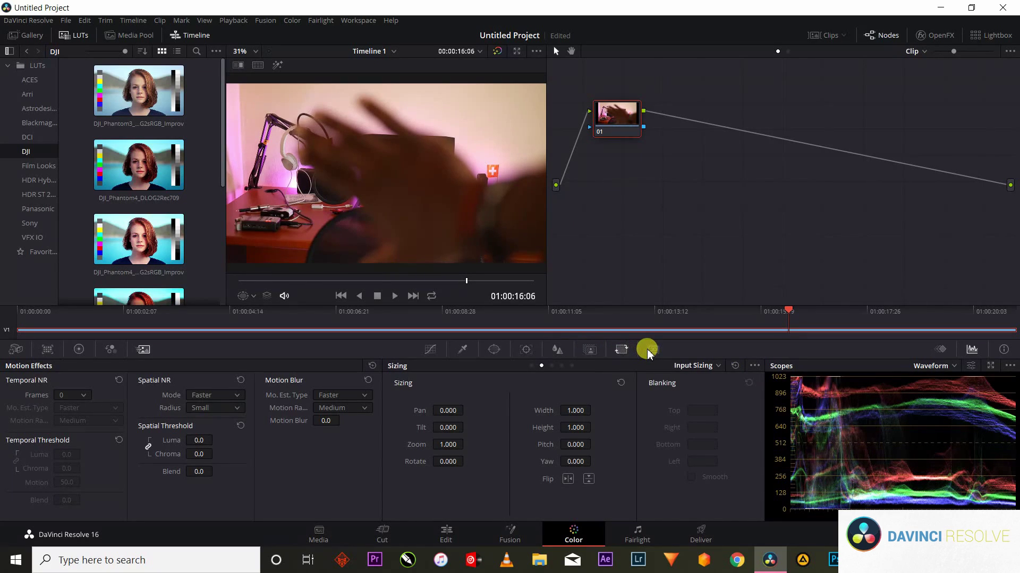
left_click(430, 349)
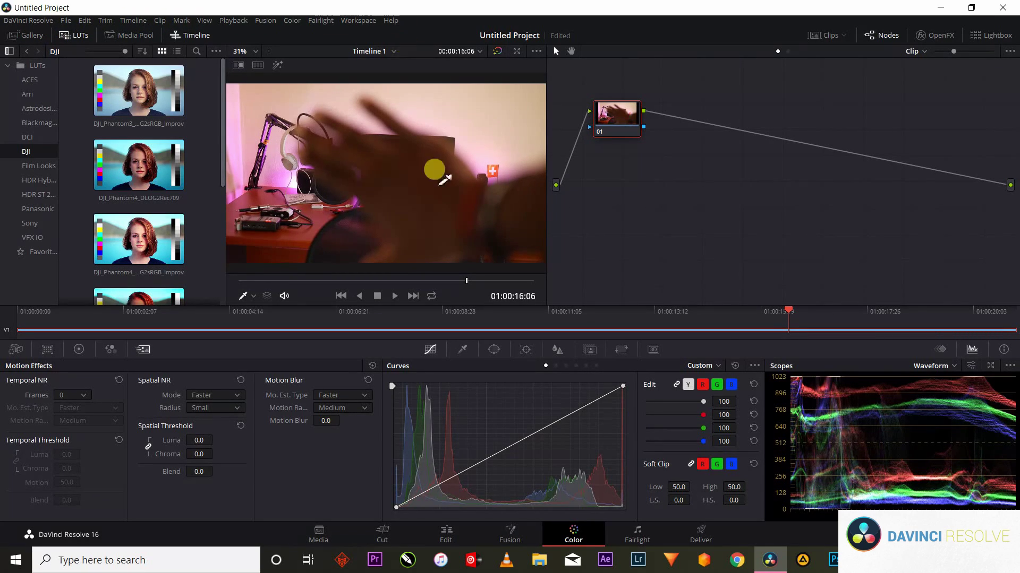
- Review the render presets on the Deliver page, and close DaVinci Resolve without saving the project
left_click(634, 532)
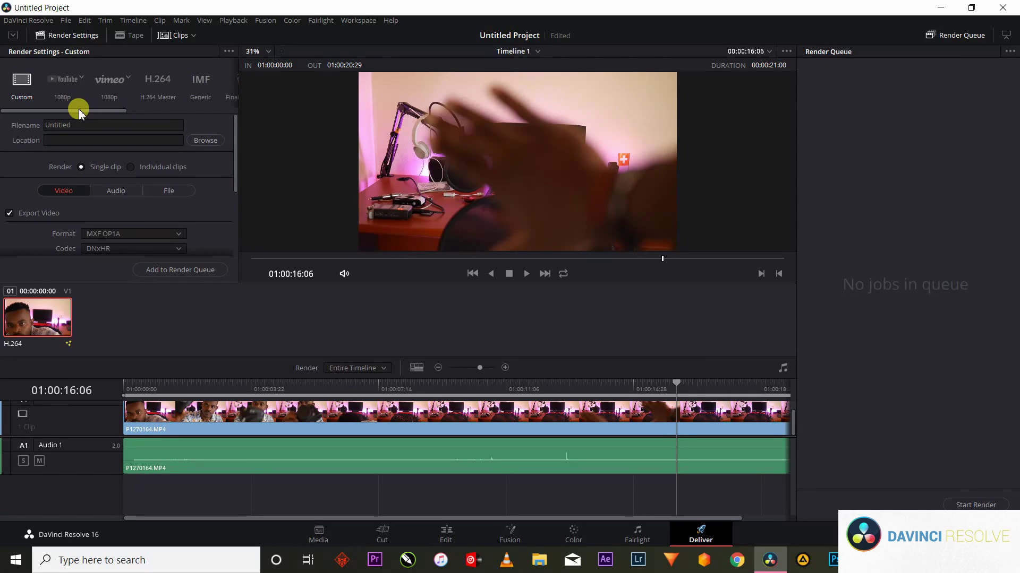
left_click_drag(79, 112, 128, 112)
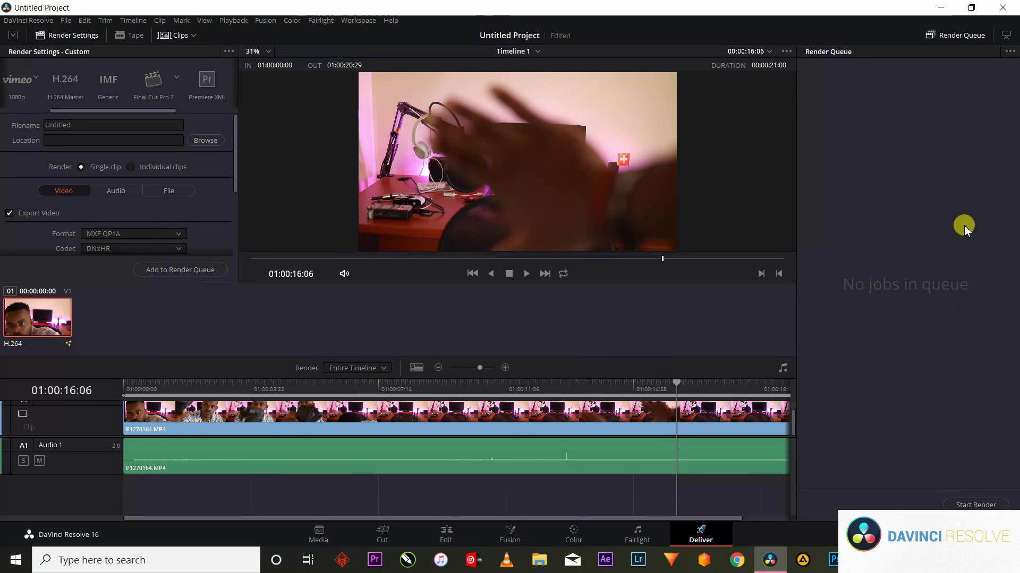
left_click(1002, 6)
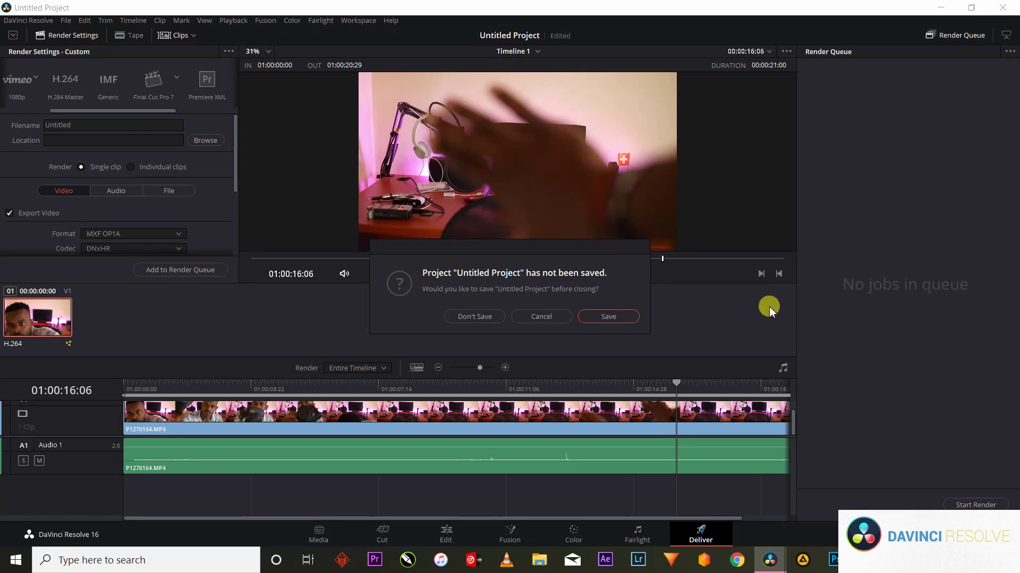
left_click(491, 321)
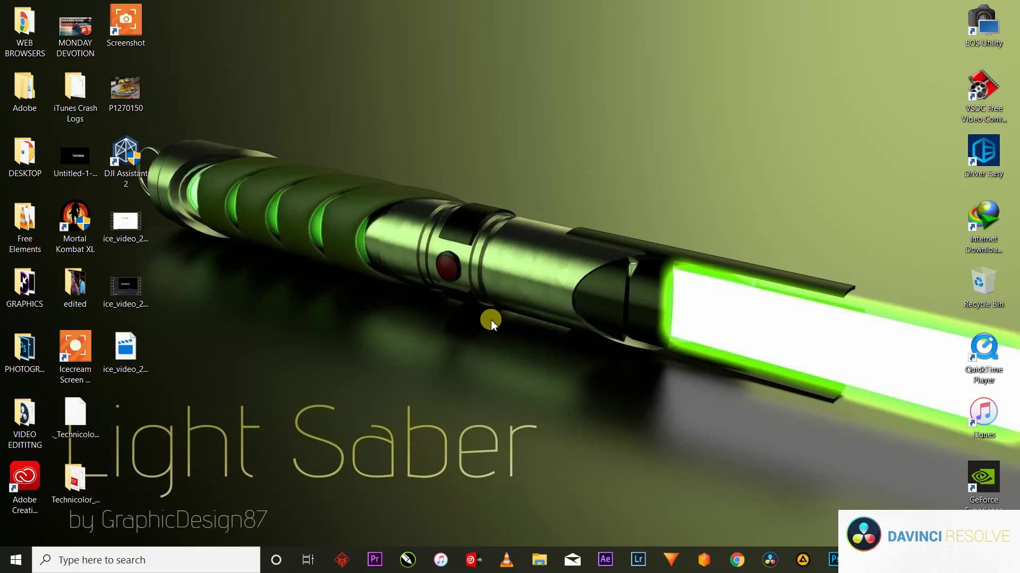